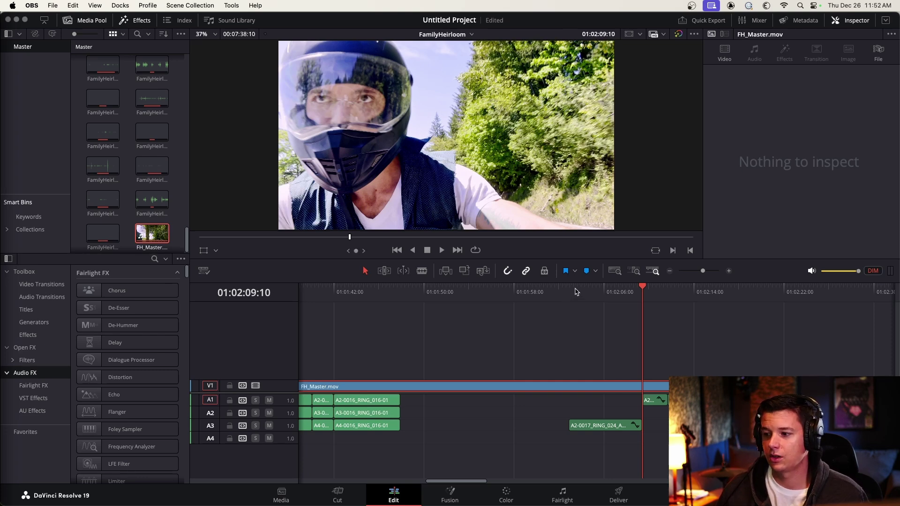
- Scrub the timeline around 01:02:11 to reach the smoking man shot
click(661, 293)
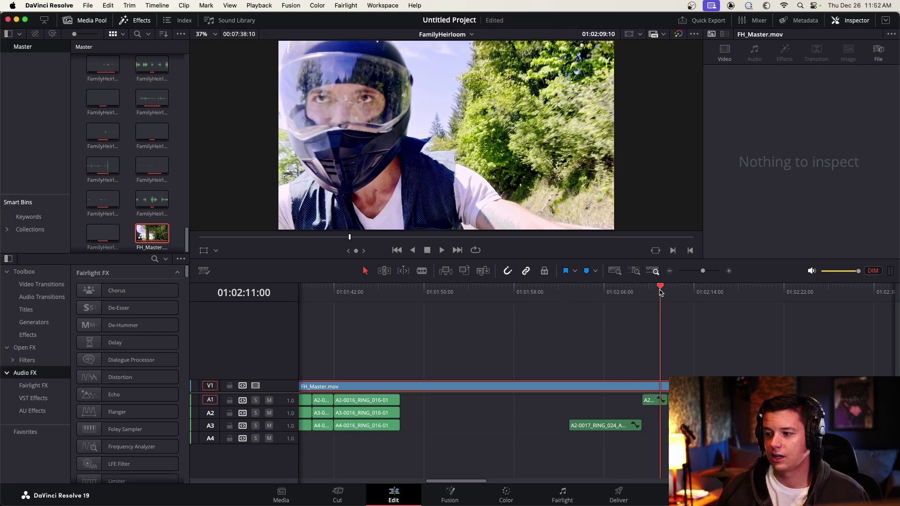
mouse_move(661, 292)
mouse_down()
mouse_move(674, 292)
mouse_move(656, 291)
mouse_up()
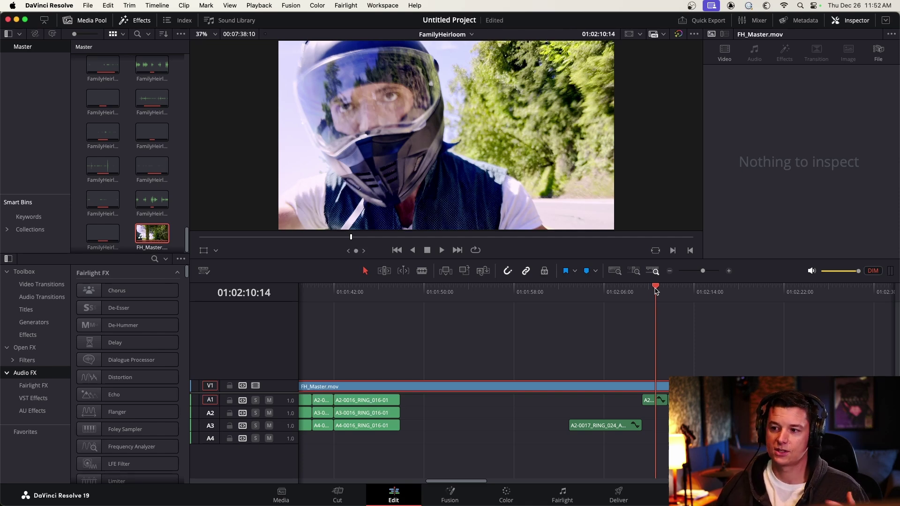
drag(656, 291, 669, 292)
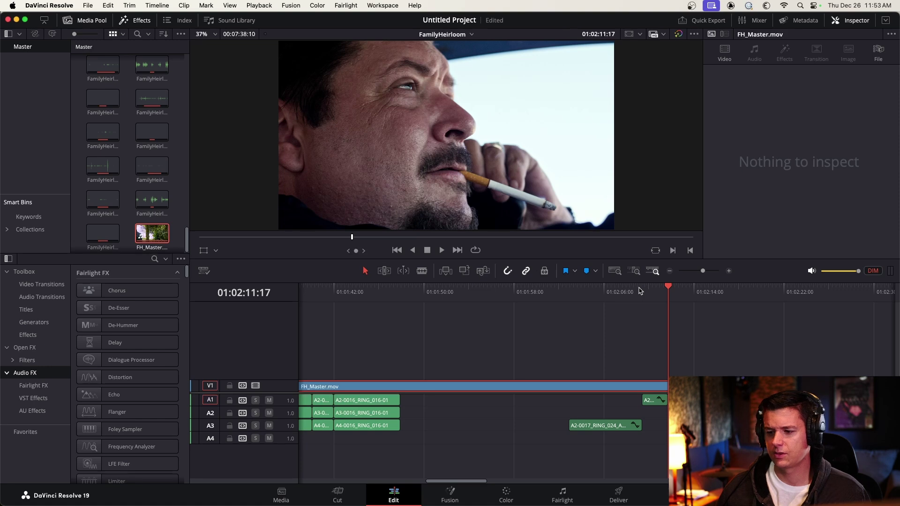
- Replay the scene from 01:02:07:02, park at 01:02:11:17, and go to the Fairlight page
click(616, 290)
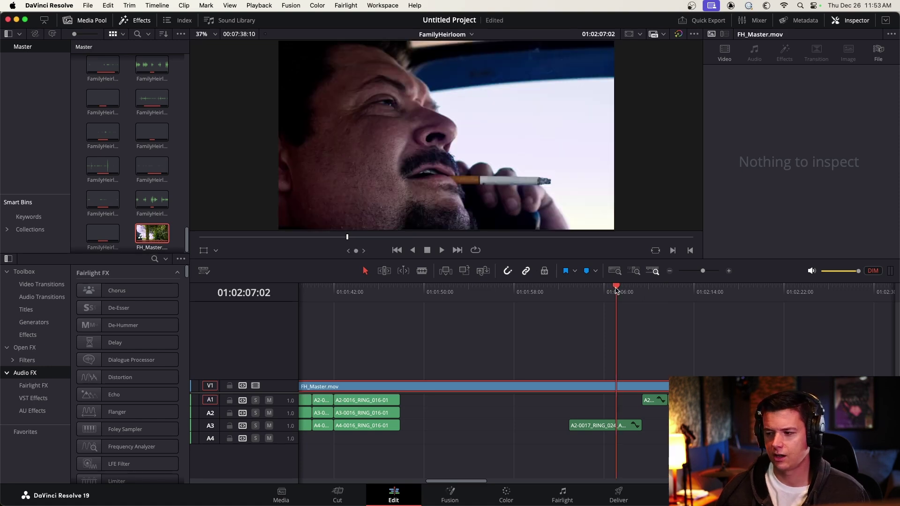
key(space)
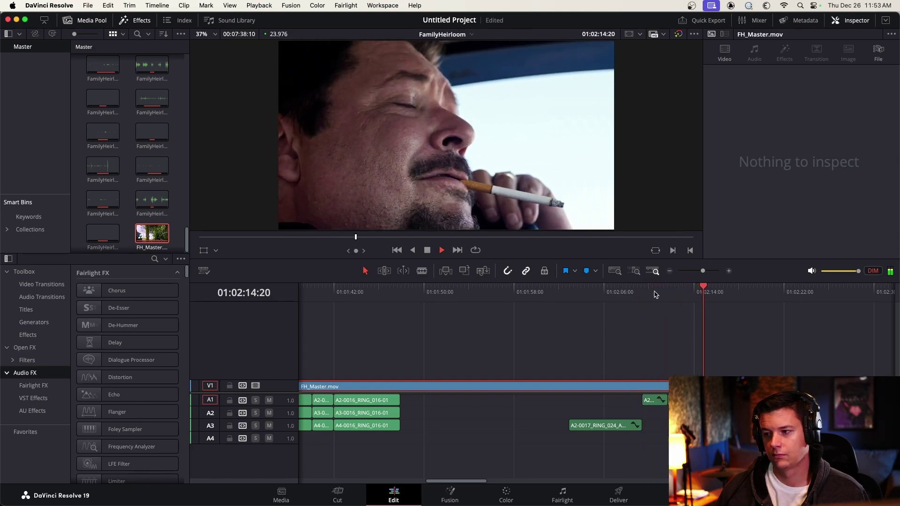
key(space)
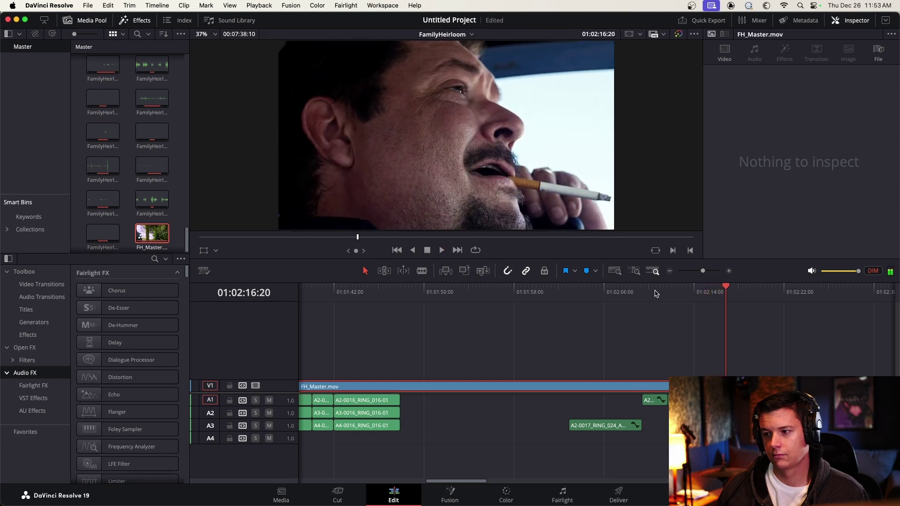
drag(655, 293, 667, 293)
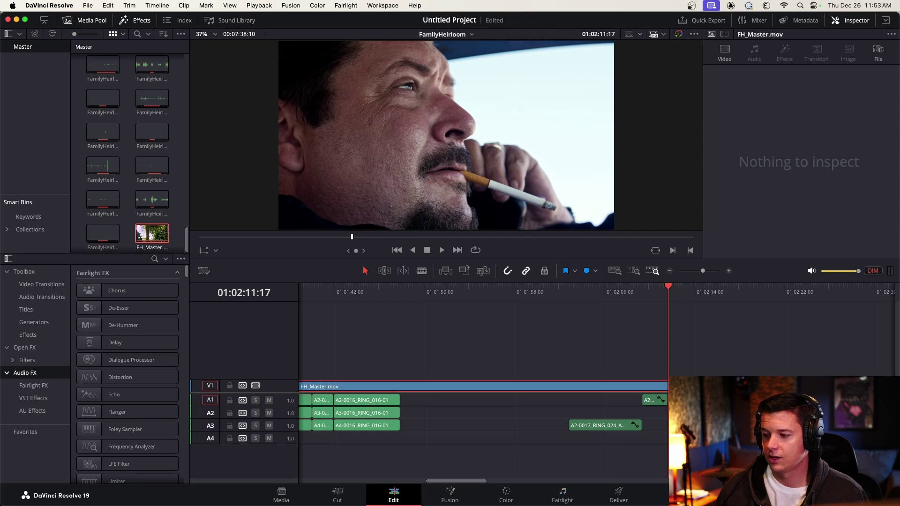
click(562, 494)
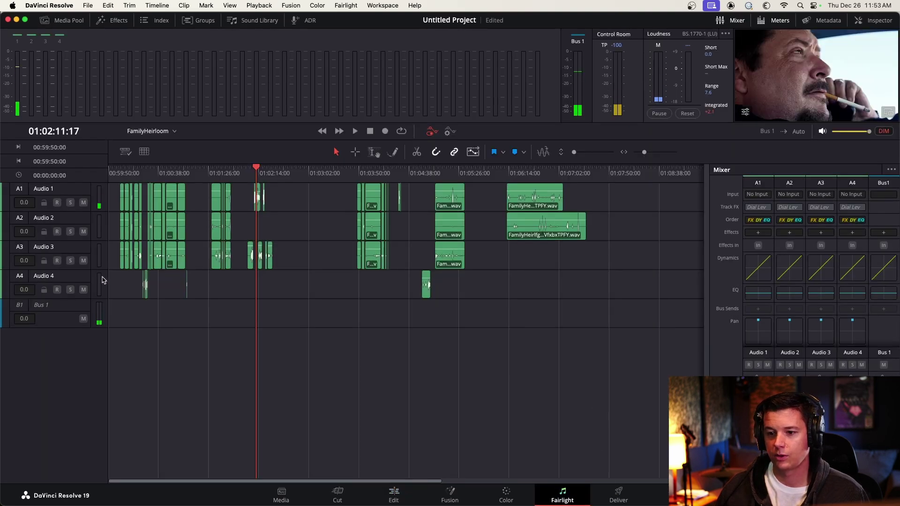
- Add a mono audio track below Audio 4 and name it Futz
right_click(86, 279)
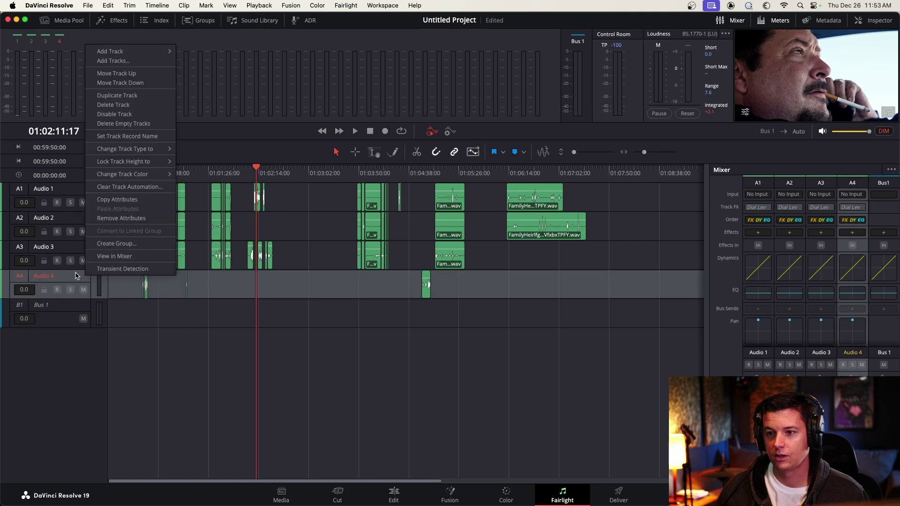
mouse_move(147, 51)
click(201, 55)
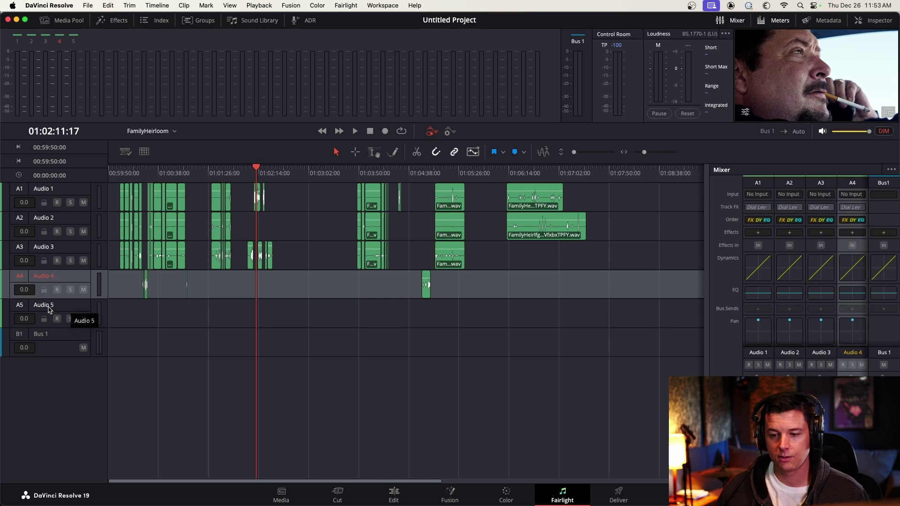
double_click(50, 306)
text(Fu)
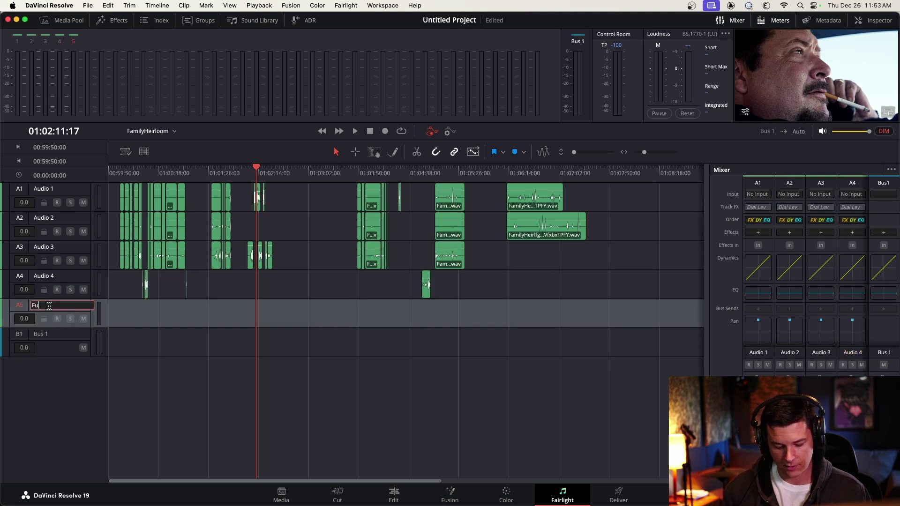
text(tz)
key(Return)
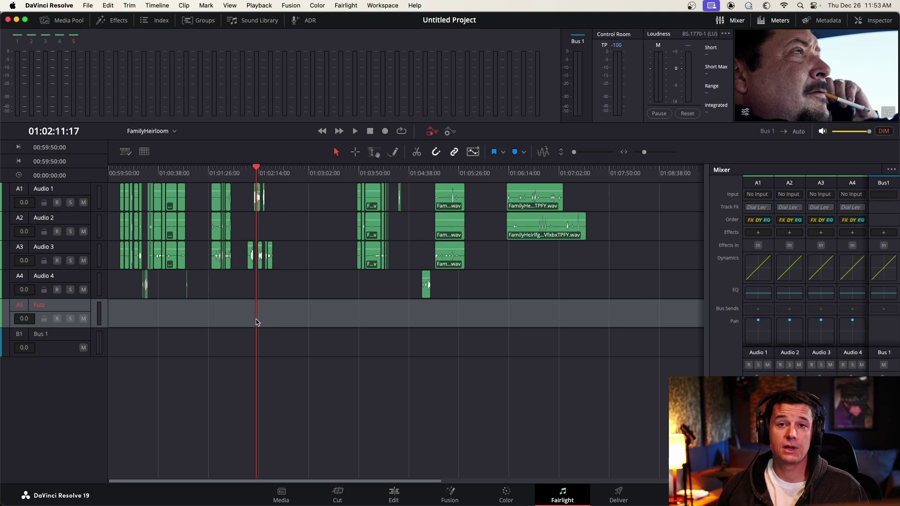
- Extend the new track's name from Futz to Futz Phone
double_click(54, 304)
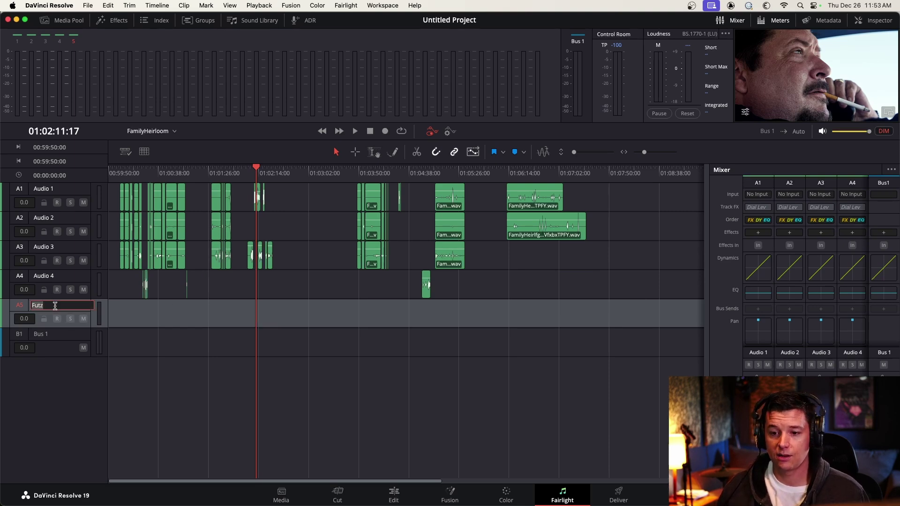
click(55, 306)
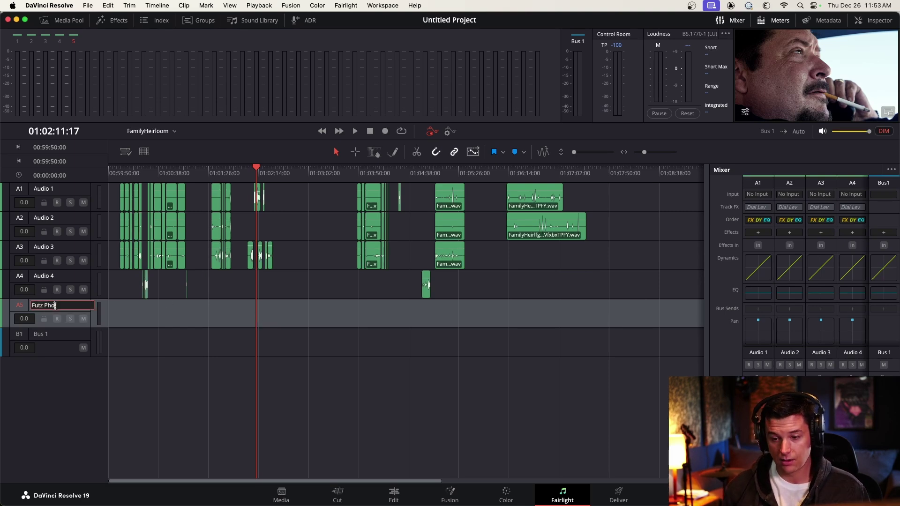
text(Phone)
key(Return)
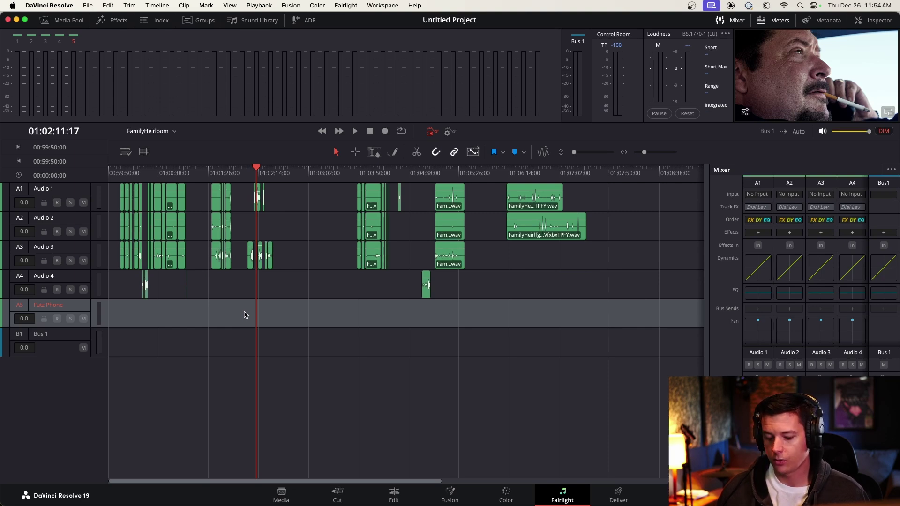
scroll(249, 315, up, 5)
- Rename Audio 1, 2, 3 and 4 to DX 1, DX 2, DX 3 and DX 4
scroll(398, 286, down, 3)
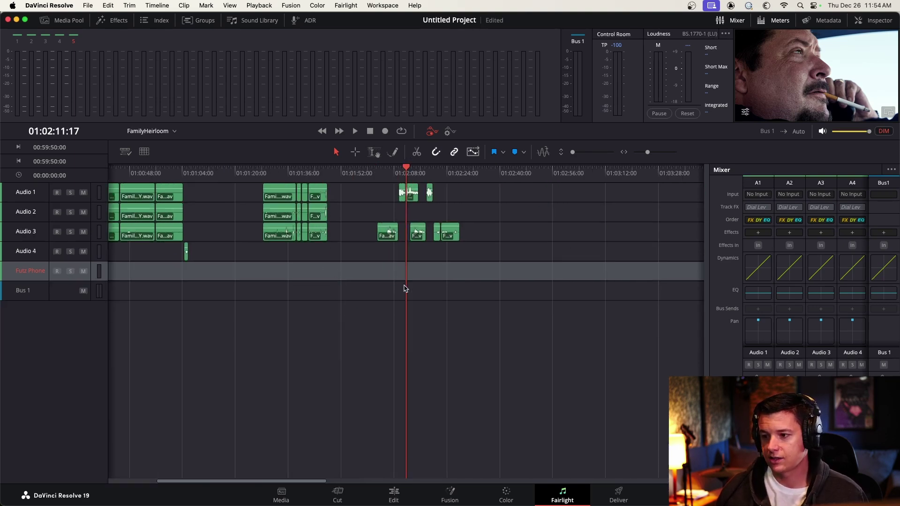
scroll(405, 289, up, 2)
scroll(405, 288, up, 3)
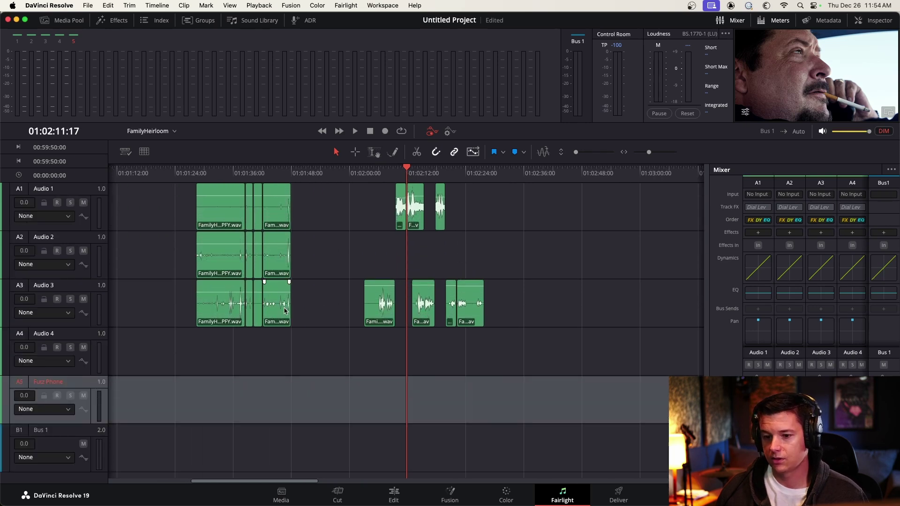
double_click(54, 189)
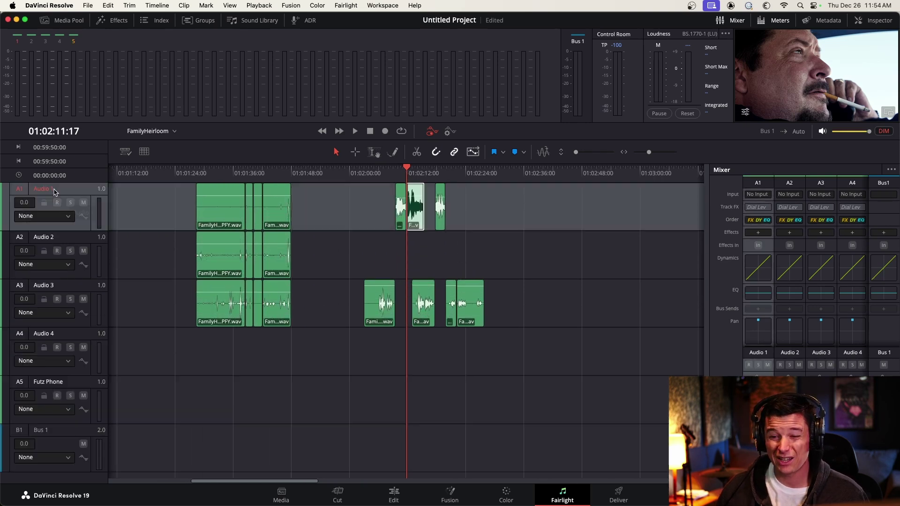
text(DX 1)
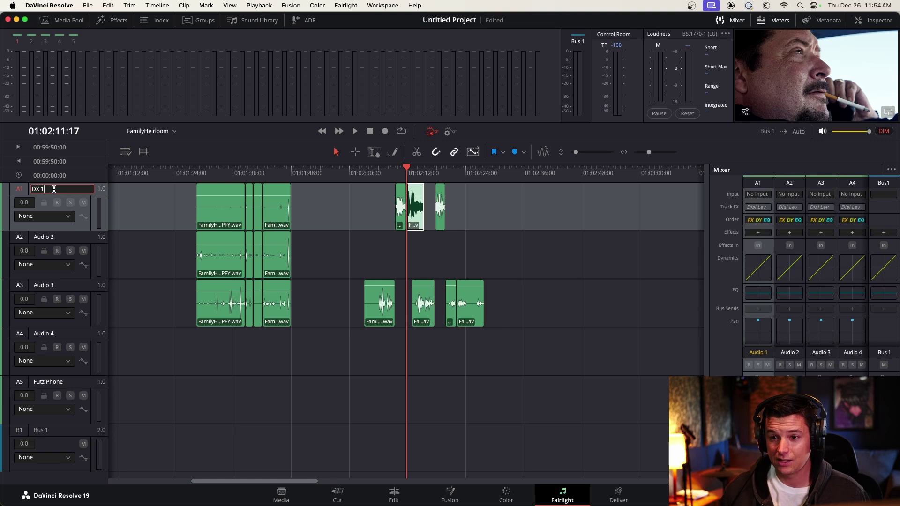
double_click(42, 238)
text(DX)
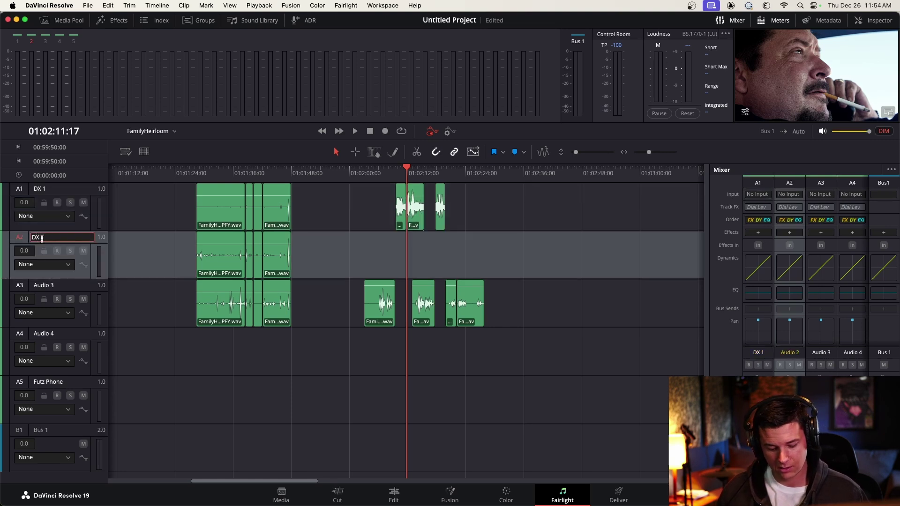
text( 2)
double_click(47, 286)
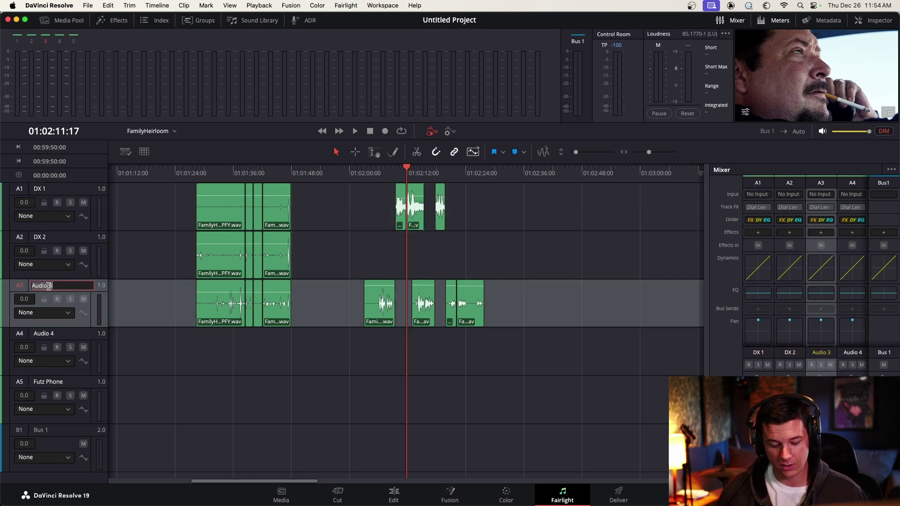
text(DX 3)
double_click(49, 334)
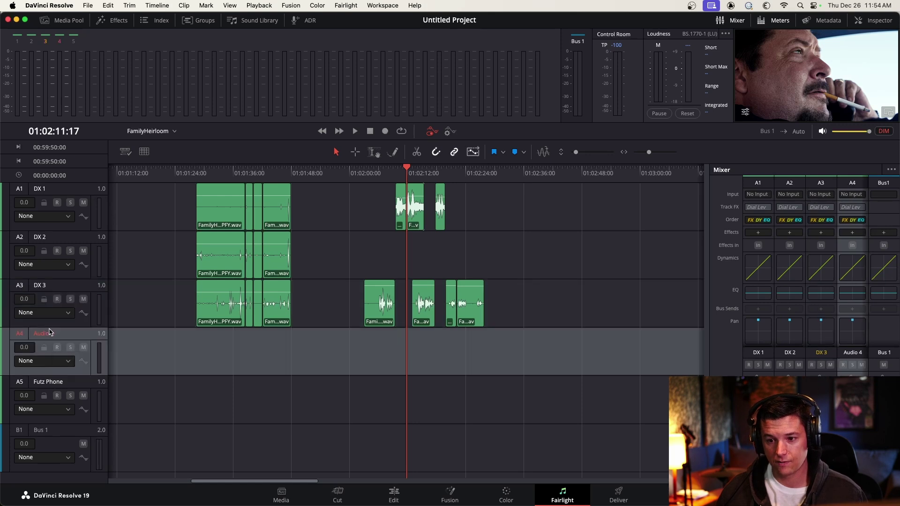
text(DX 4)
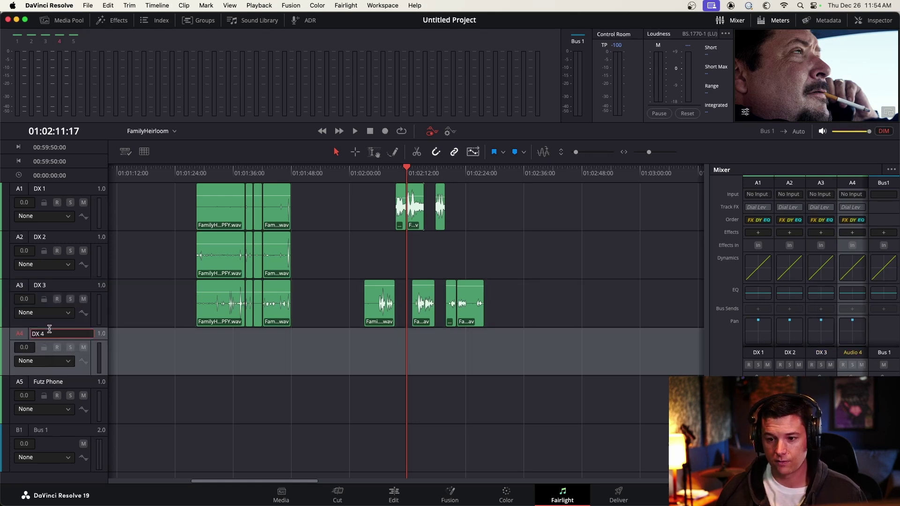
key(Return)
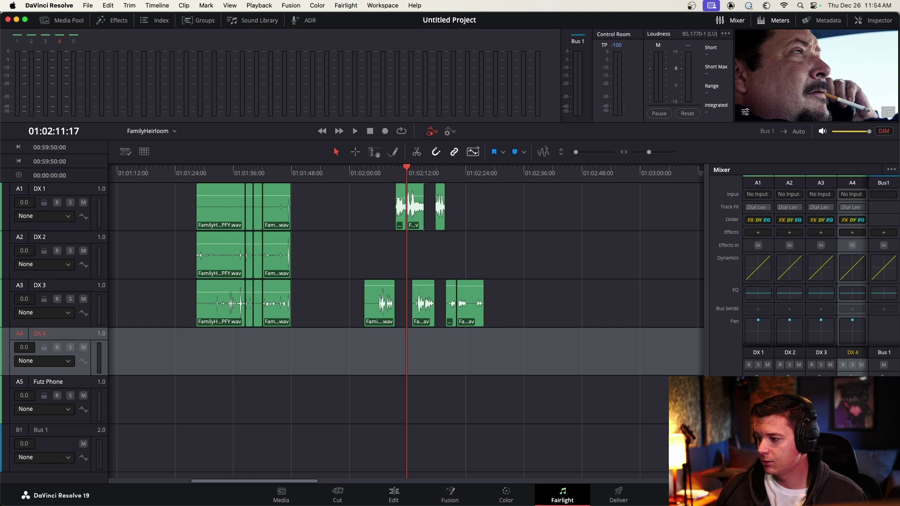
- Widen the mixer panel so strips DX 1 through Futz Phone and Bus 1 all fit
scroll(807, 272, right, 2)
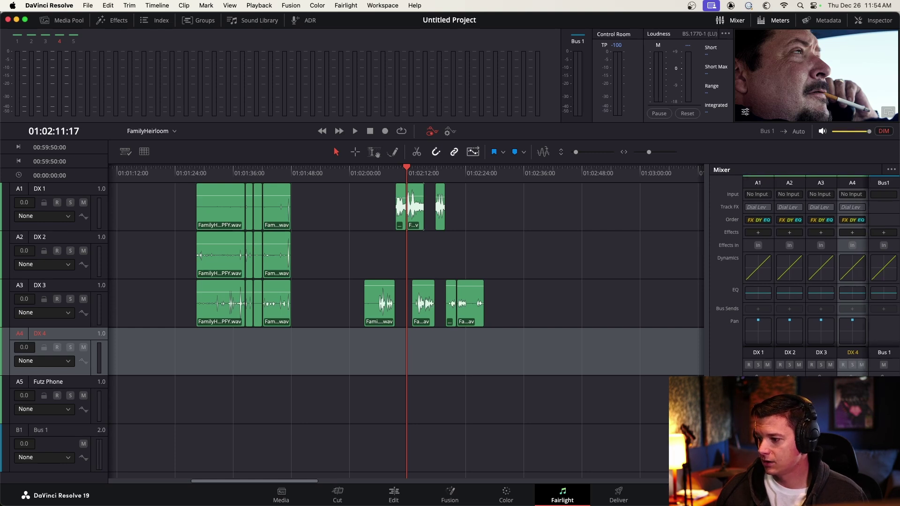
scroll(807, 272, right, 1)
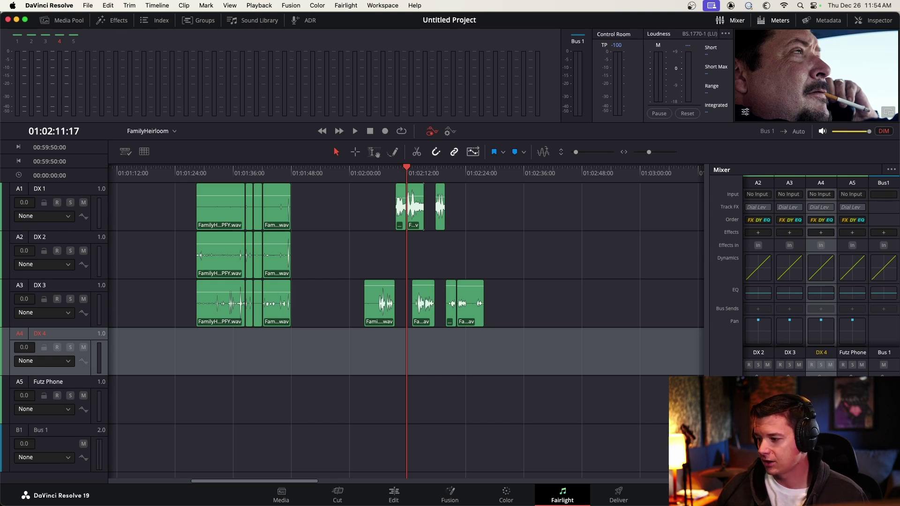
scroll(806, 272, left, 2)
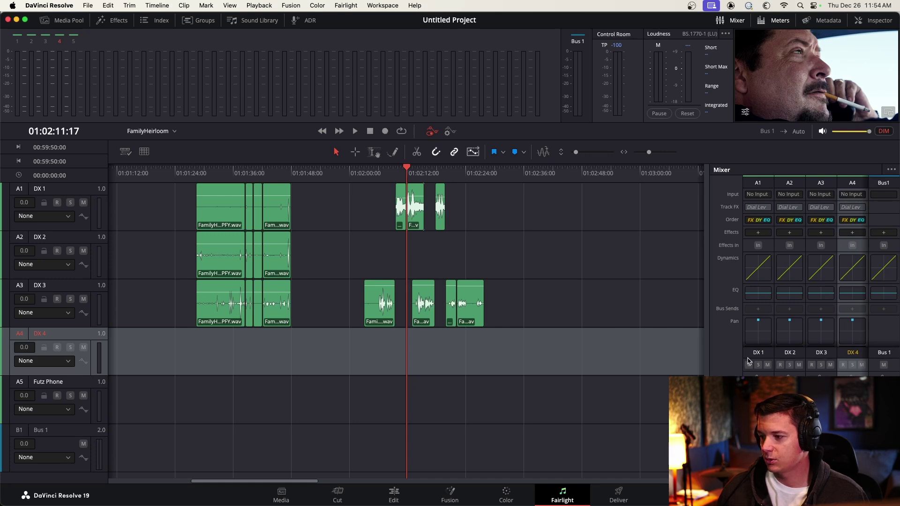
scroll(807, 272, right, 2)
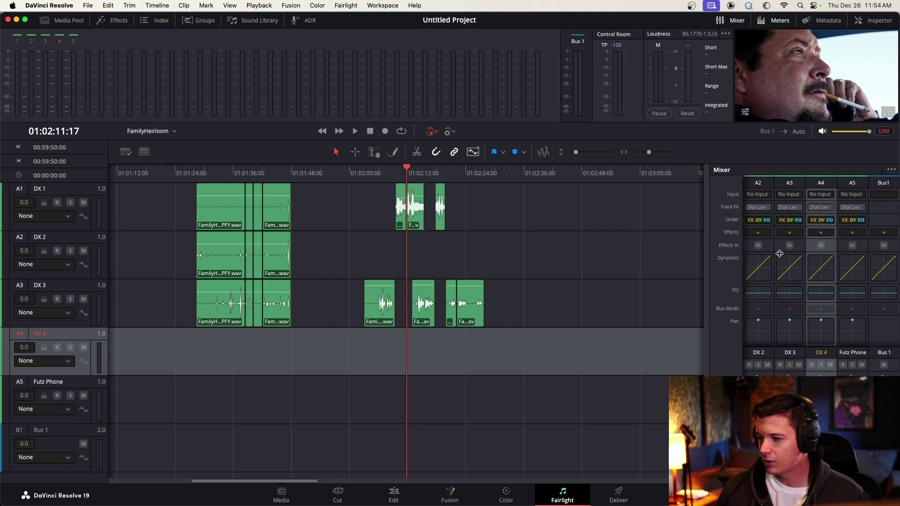
drag(710, 247, 612, 244)
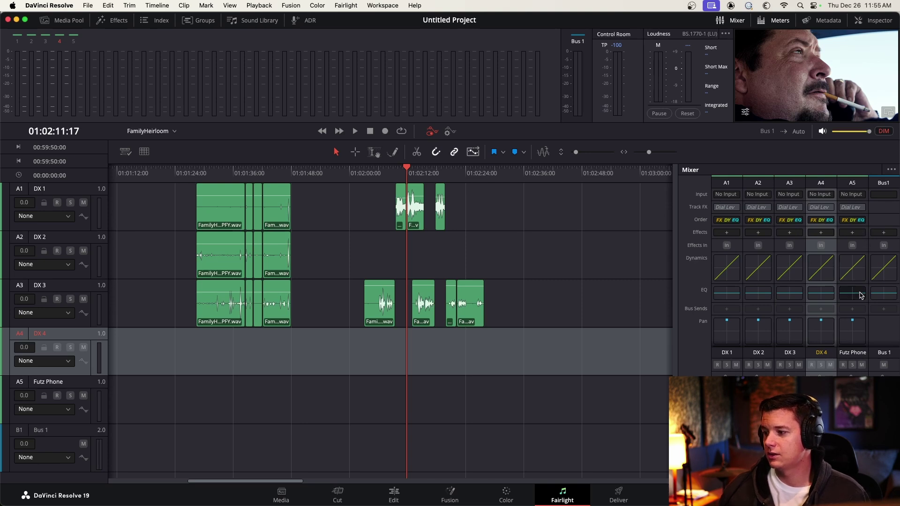
scroll(862, 296, down, 3)
scroll(861, 295, up, 3)
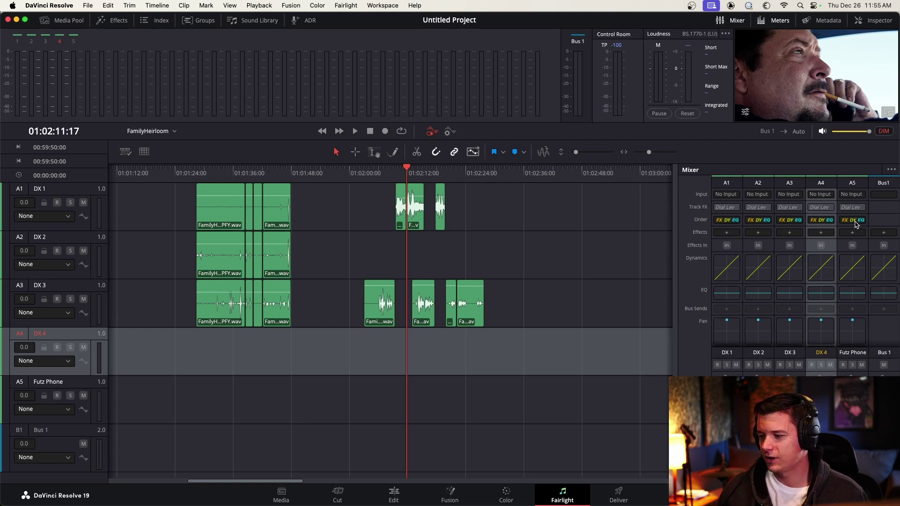
- Apply the General - Telephone effect EQ preset to the Futz Phone track, then close the Equalizer
double_click(854, 295)
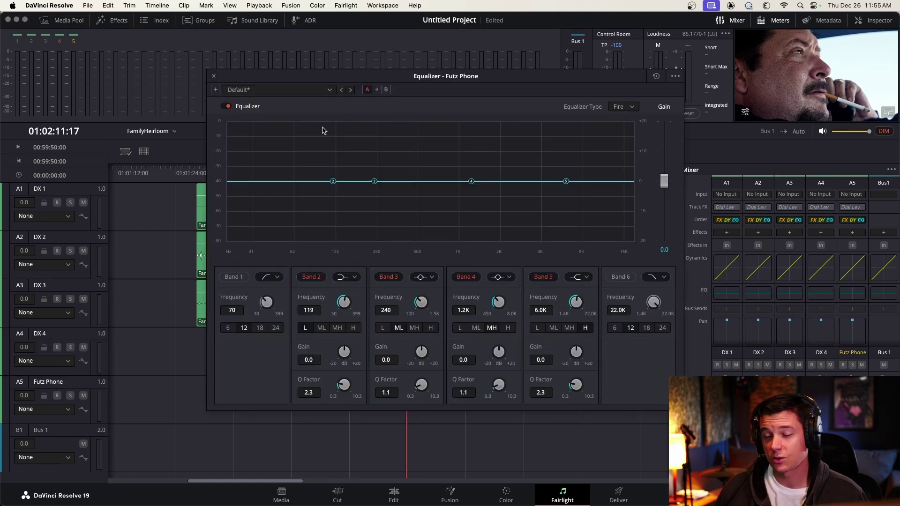
click(314, 91)
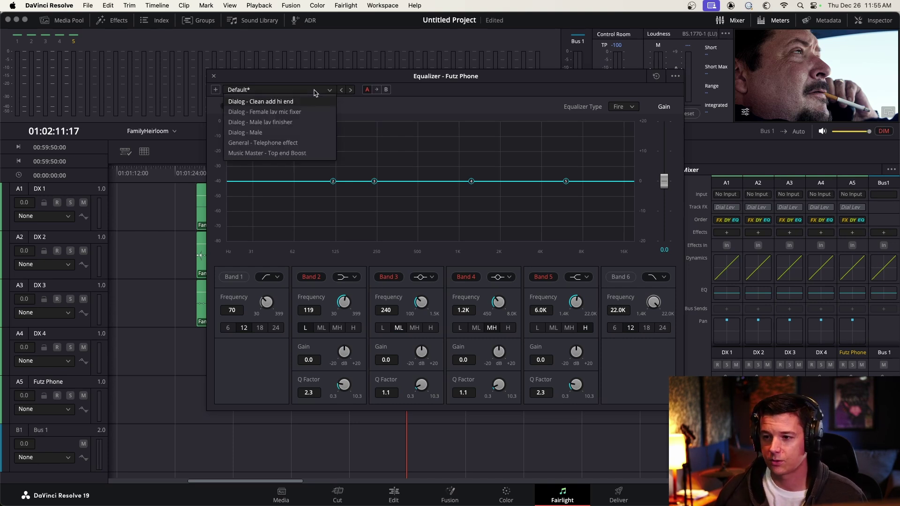
click(294, 143)
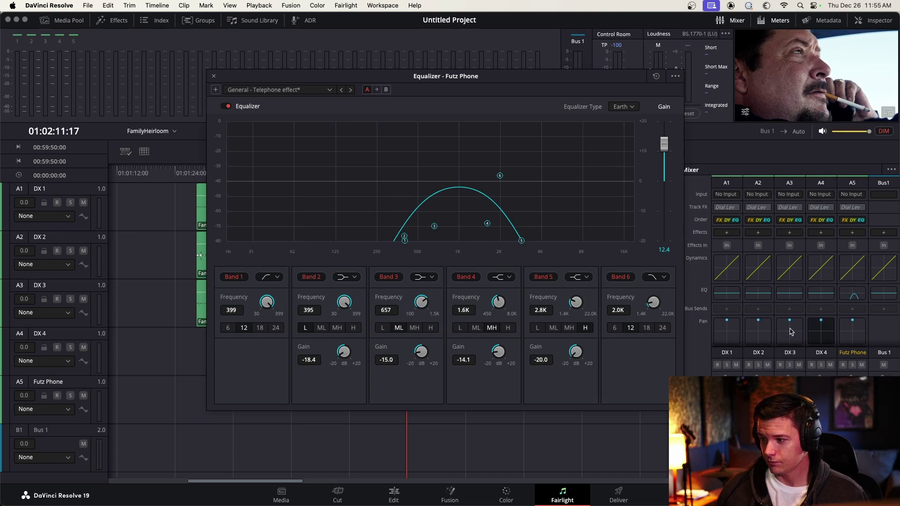
click(214, 77)
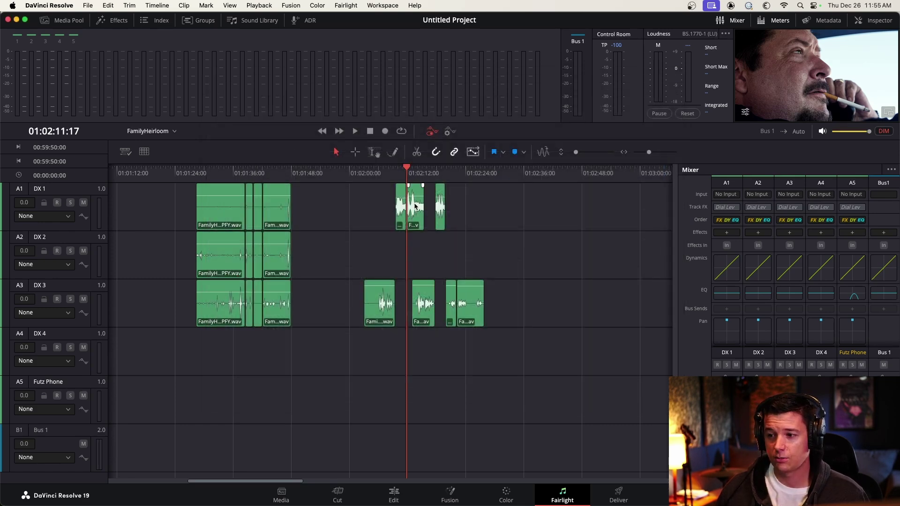
- Move the middle DX 1 dialogue clip onto Futz Phone and play it back
key(d)
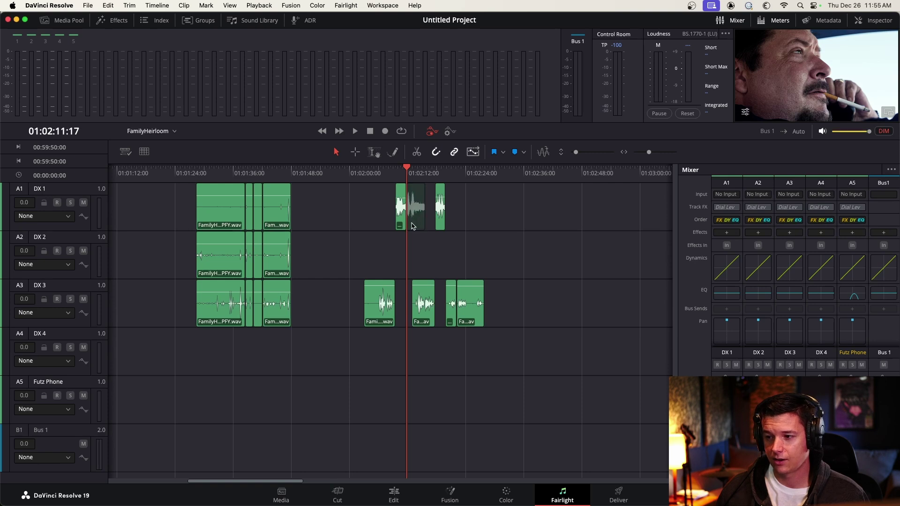
drag(412, 227, 412, 420)
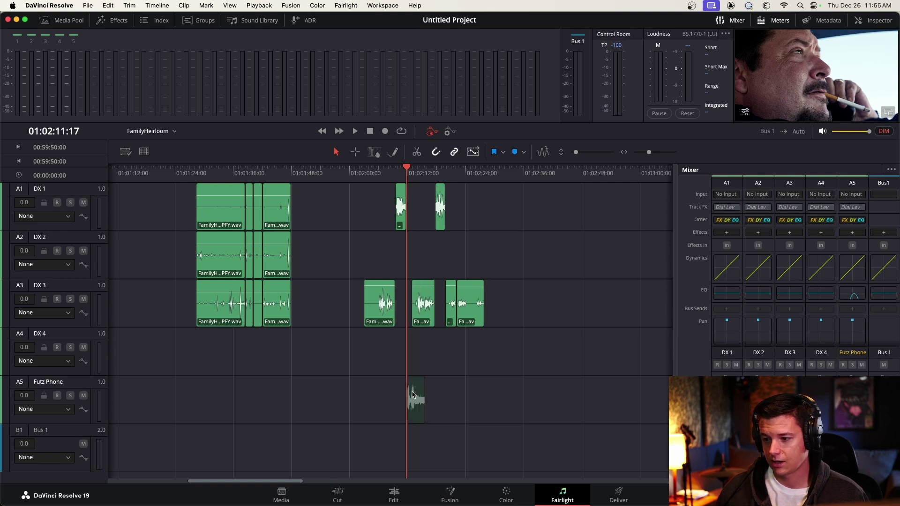
click(381, 173)
key(space)
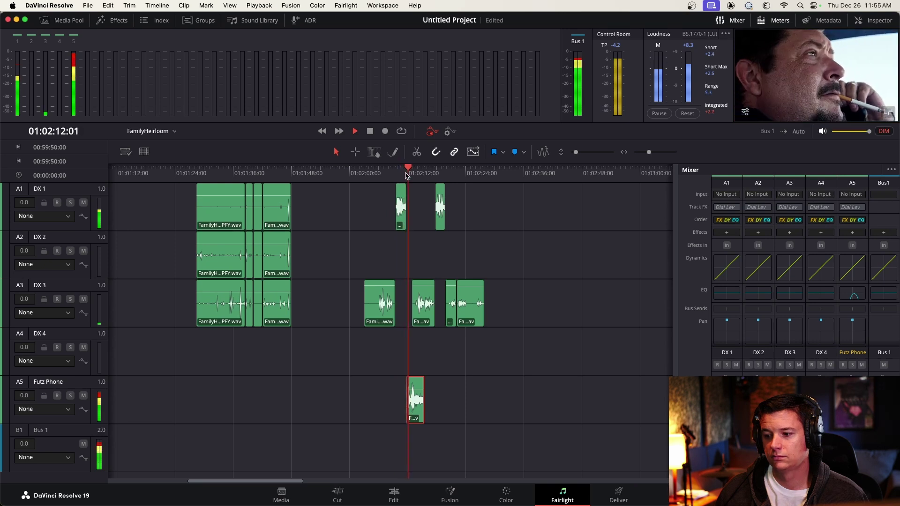
key(space)
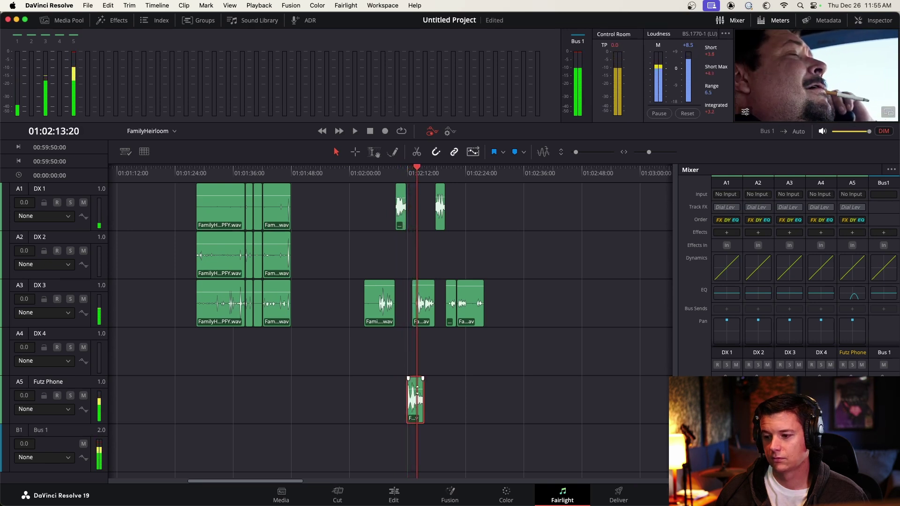
- Lower the Futz Phone clip's level to -11.0 dB and replay from about 01:02:09
drag(414, 387, 415, 400)
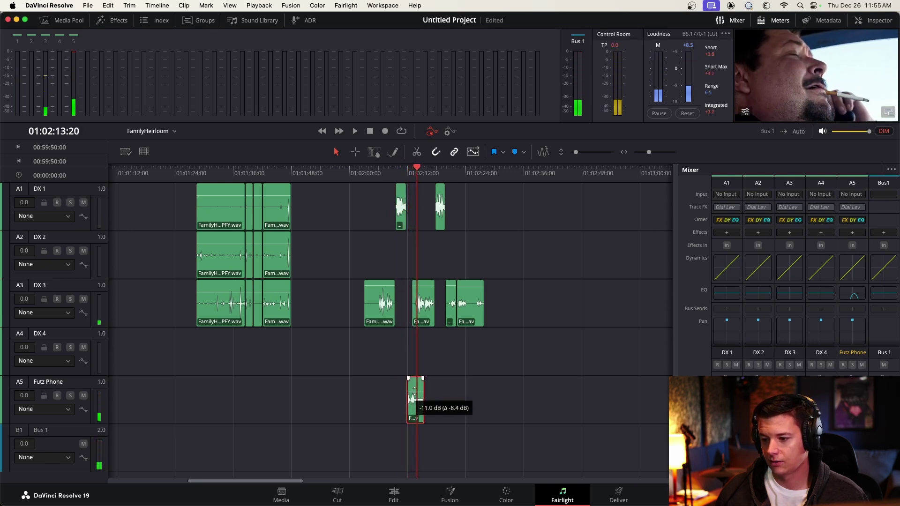
click(398, 176)
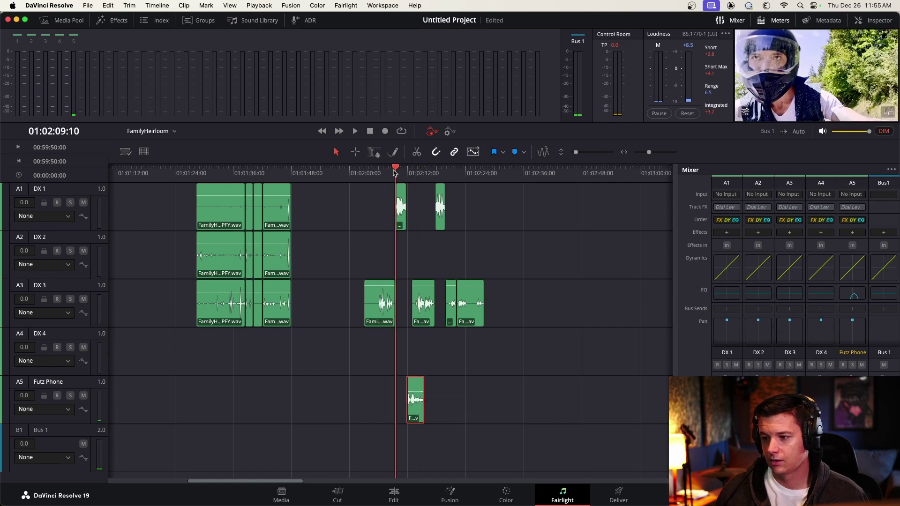
key(space)
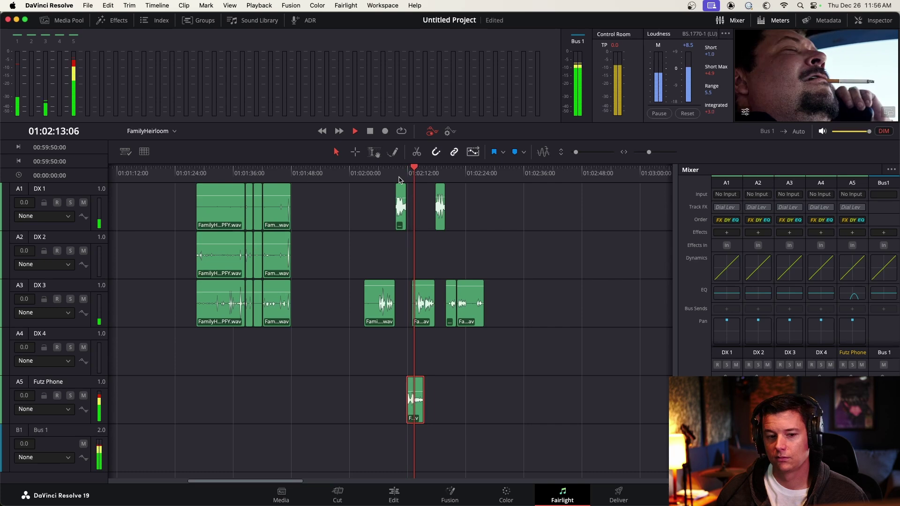
key(space)
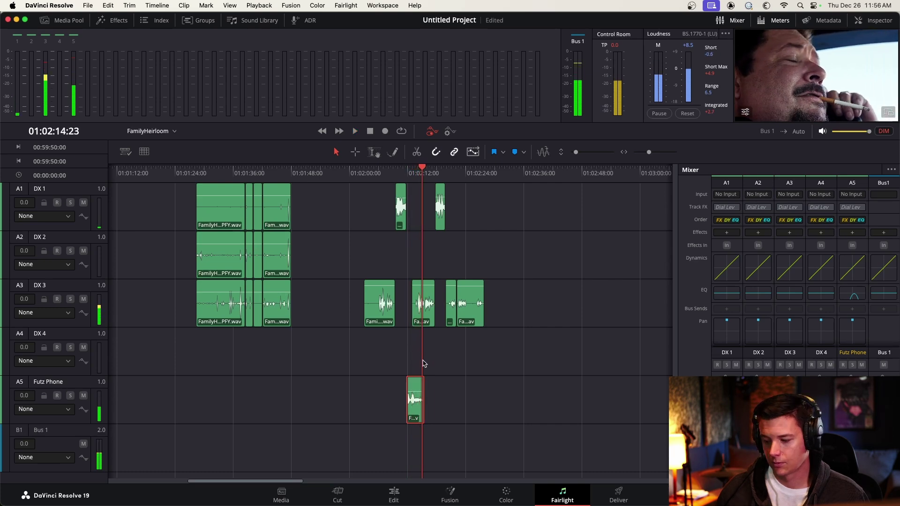
- Give the Futz Phone clip a long fade-out and play it back from about 01:02:09
scroll(414, 393, up, 8)
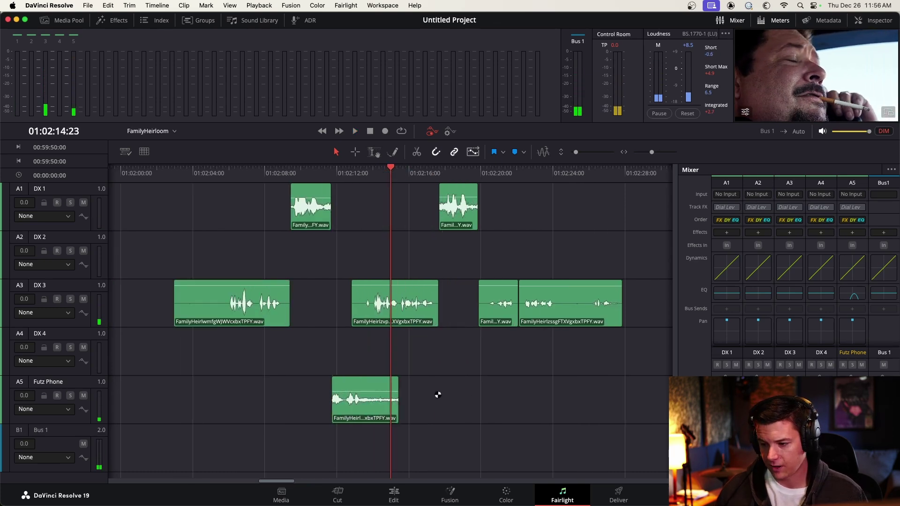
drag(416, 379, 313, 378)
scroll(328, 327, down, 8)
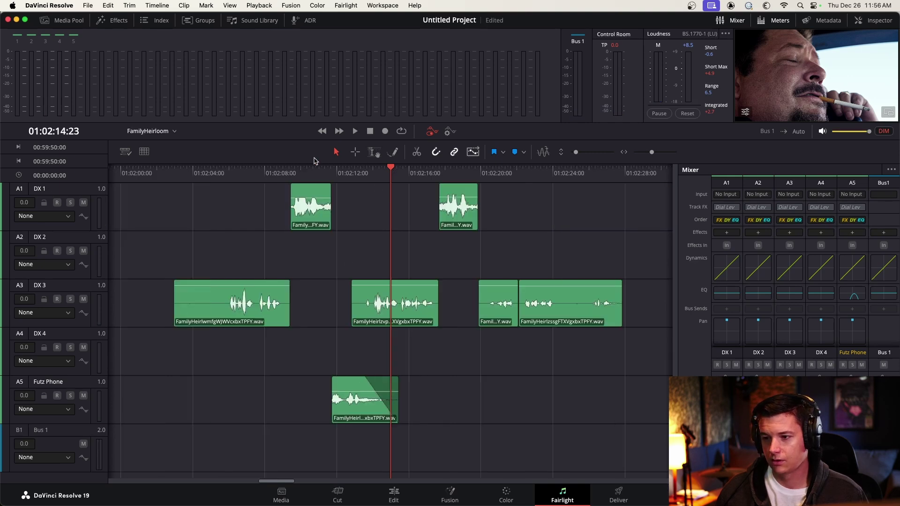
click(299, 169)
key(space)
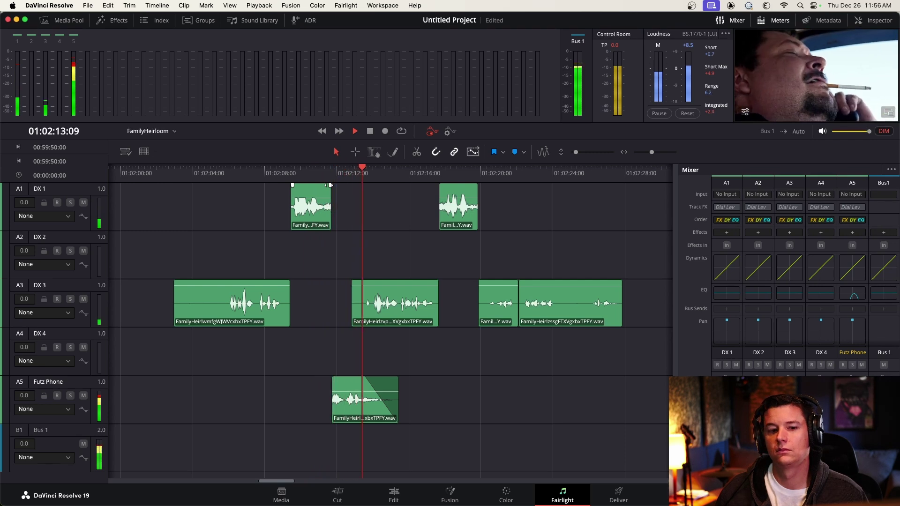
scroll(331, 186, down, 10)
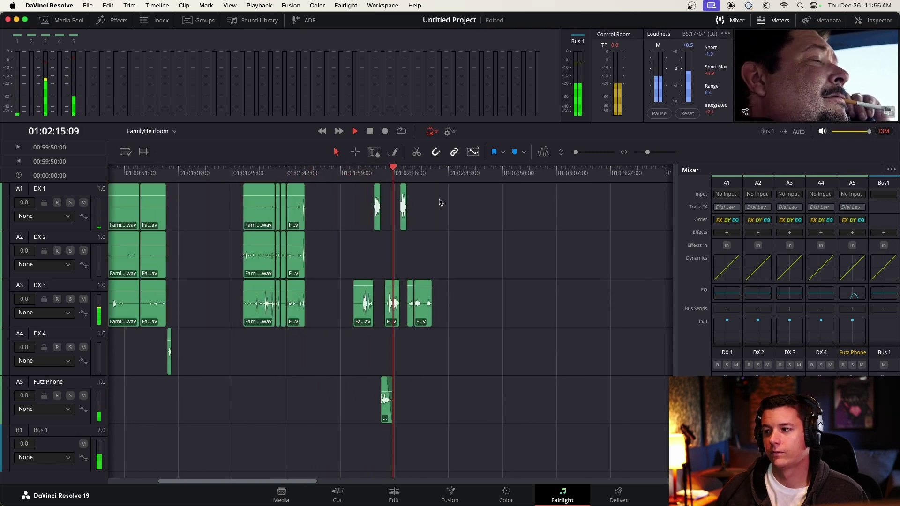
key(space)
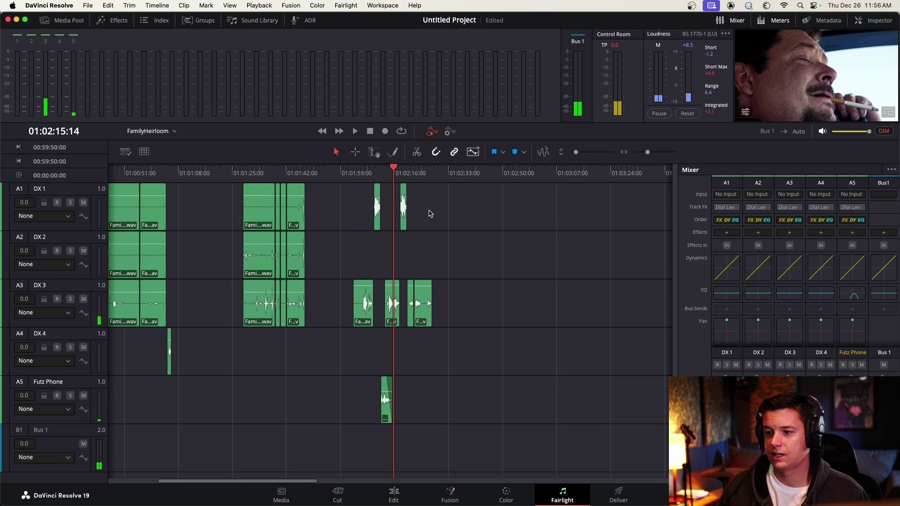
- Save the project and park the playhead at 01:02:20:18
key(super+s)
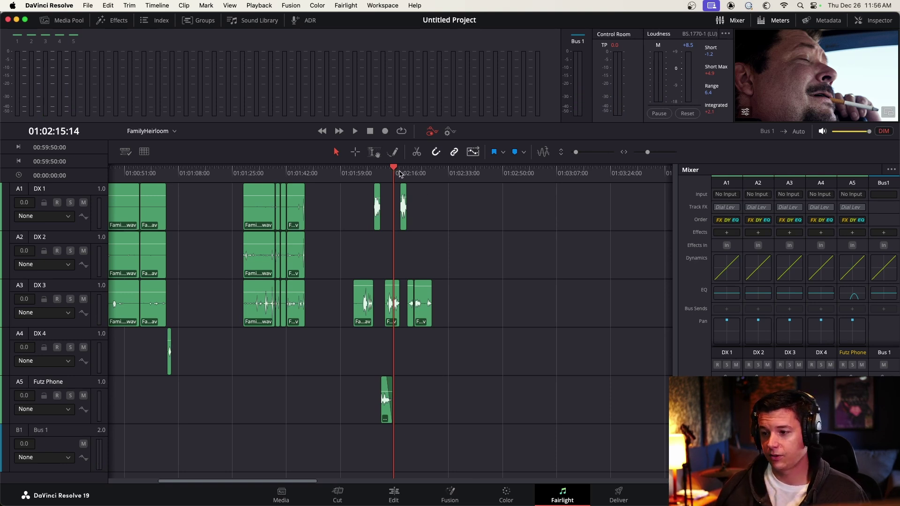
drag(396, 172, 408, 172)
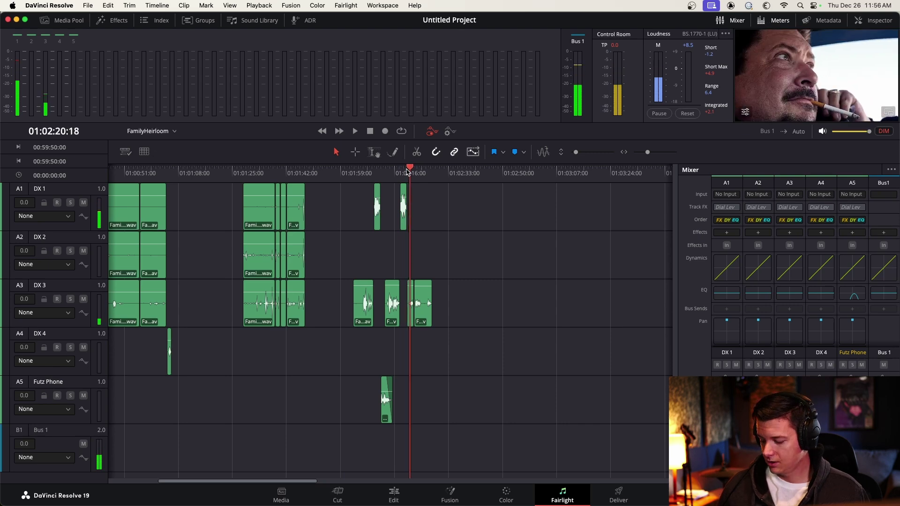
scroll(405, 176, up, 5)
- Move the long DX 3 dialogue clip onto the Futz Phone track and play it
drag(400, 181, 383, 173)
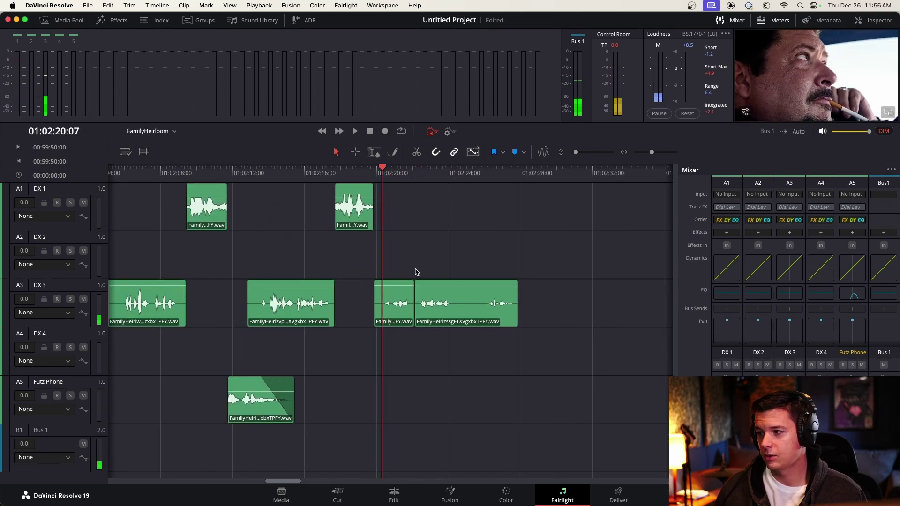
mouse_move(434, 285)
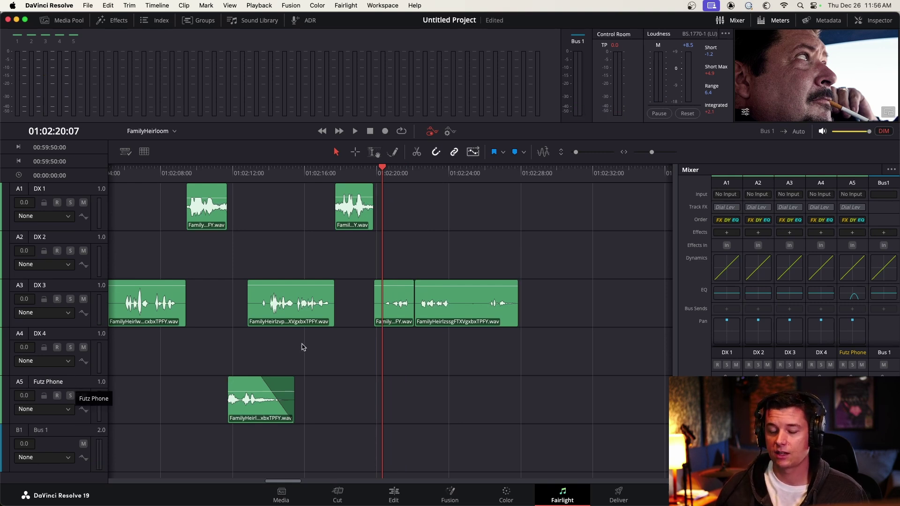
drag(475, 298, 472, 391)
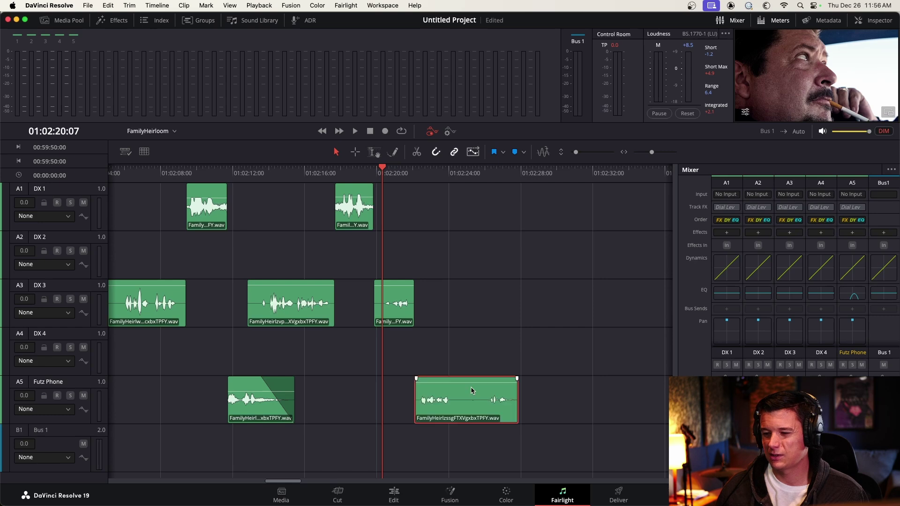
key(space)
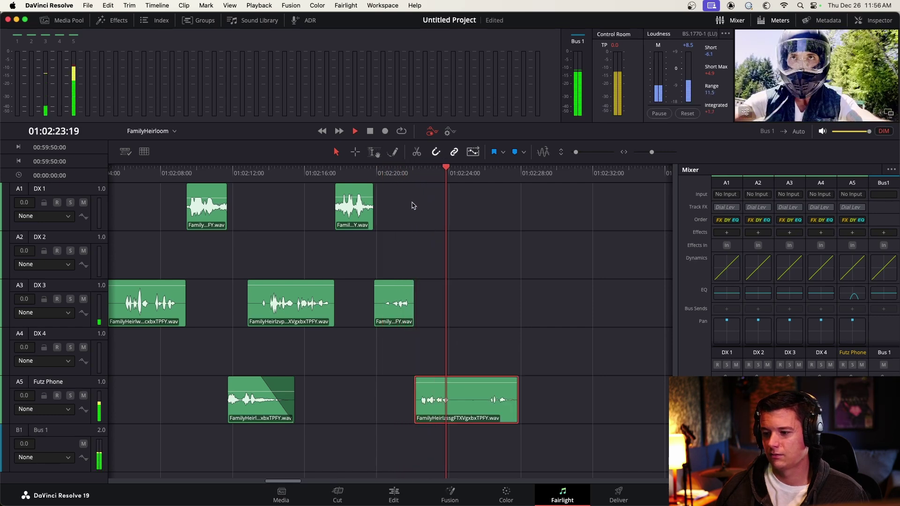
key(space)
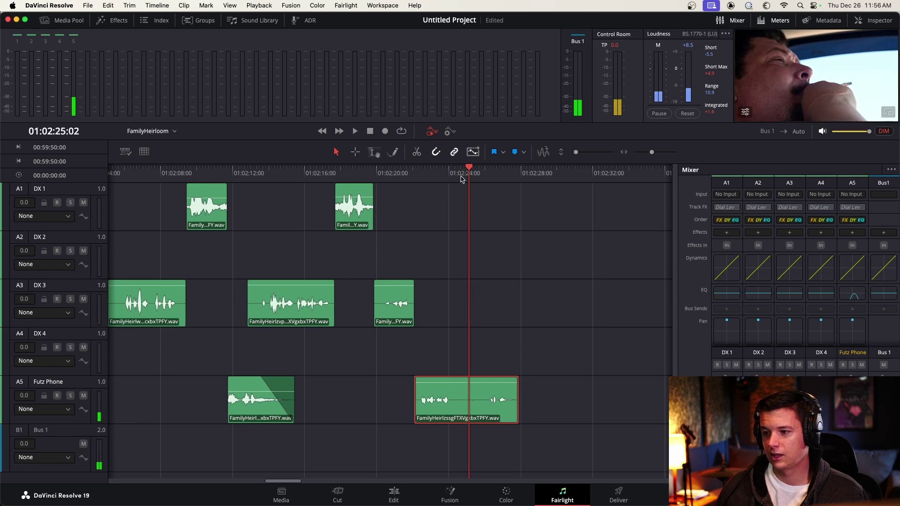
- Split the Futz Phone clip at 01:02:24:04 and move its second half up to DX 1
drag(462, 179, 453, 176)
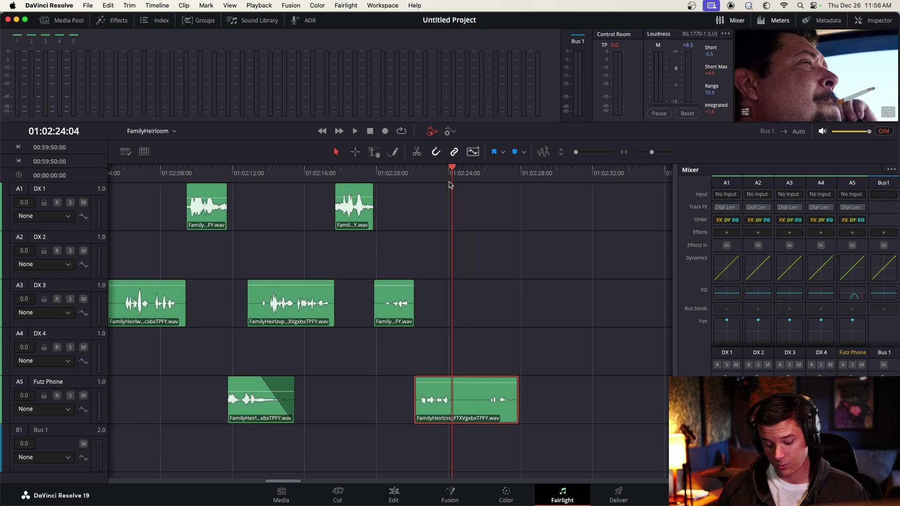
scroll(450, 185, up, 3)
click(389, 172)
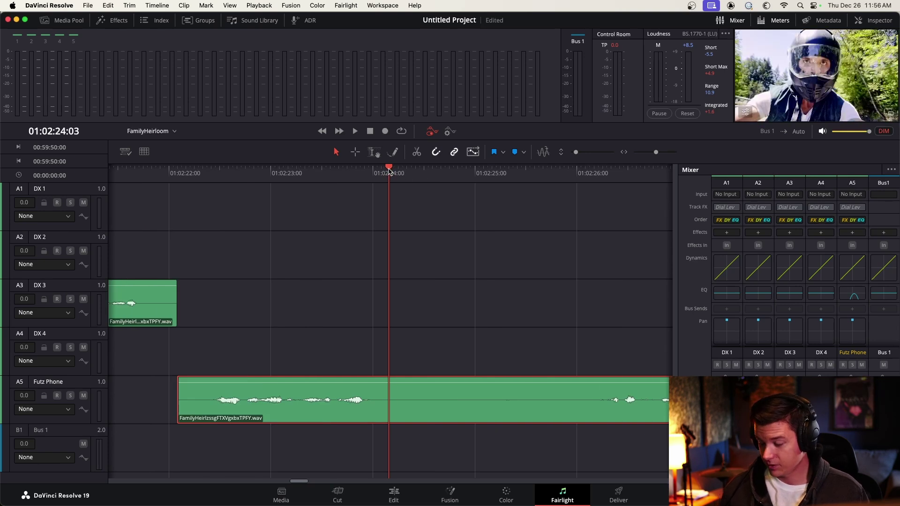
drag(389, 172, 390, 170)
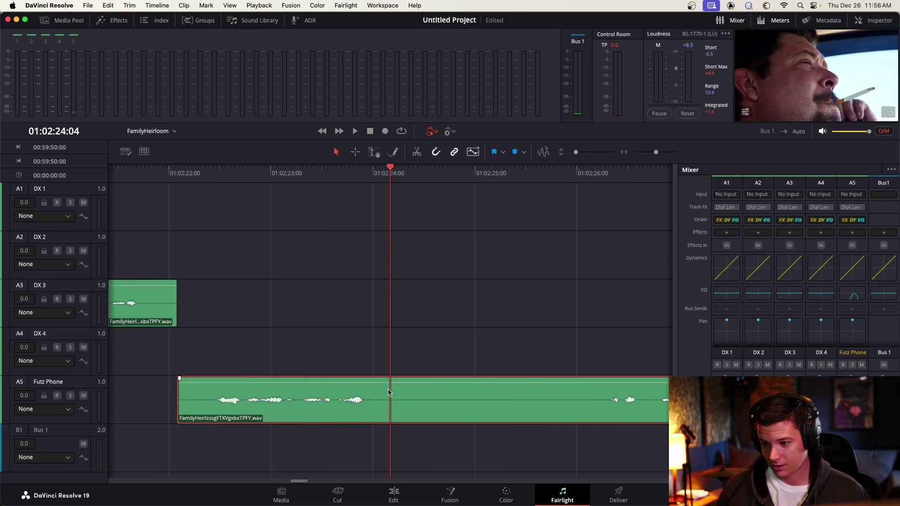
key(super+b)
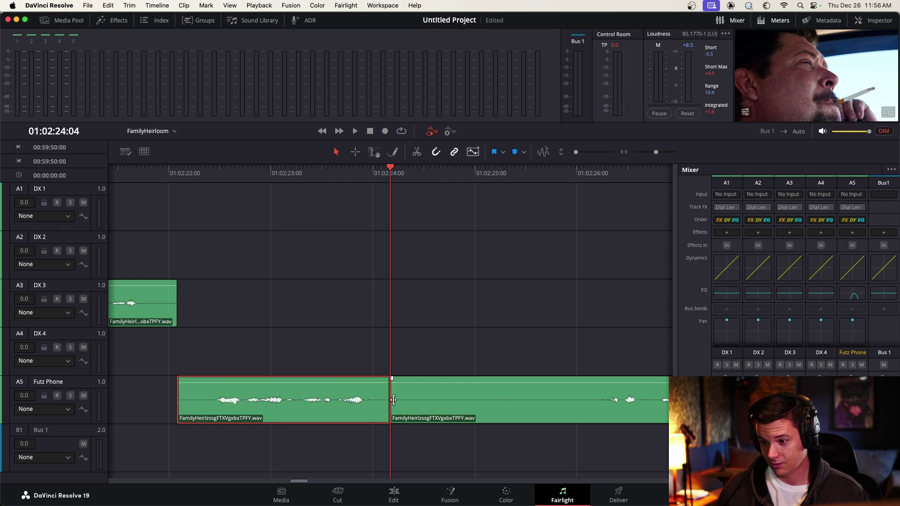
click(444, 397)
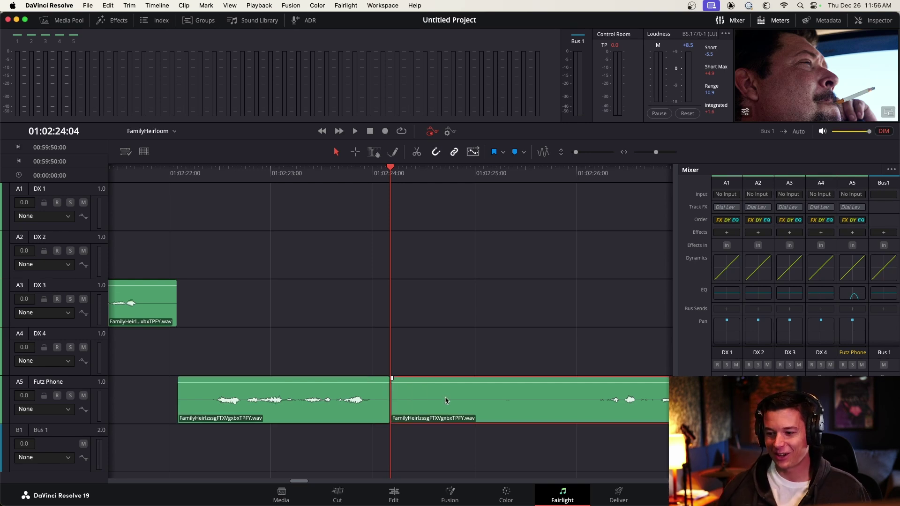
key(super+minus)
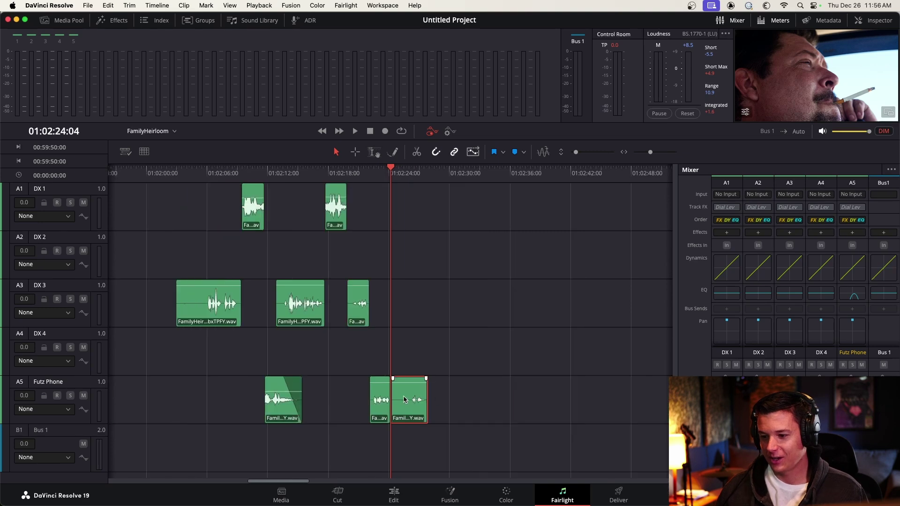
drag(406, 399, 405, 209)
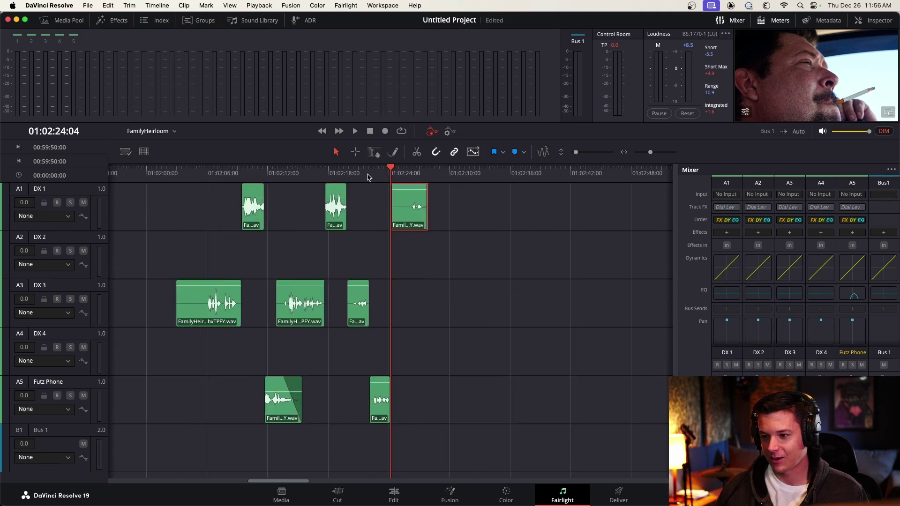
- Replay the edit, then move the split-off tail clip from DX 1 down to DX 3
click(369, 175)
key(space)
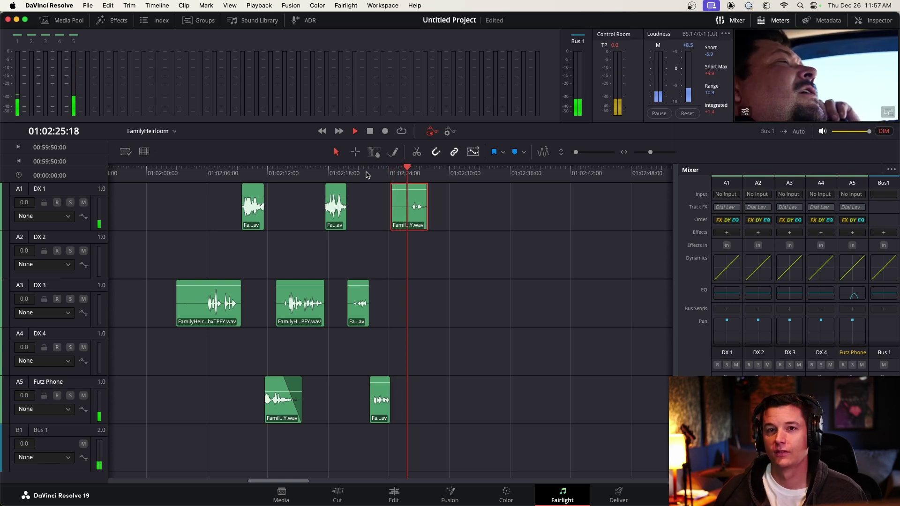
key(space)
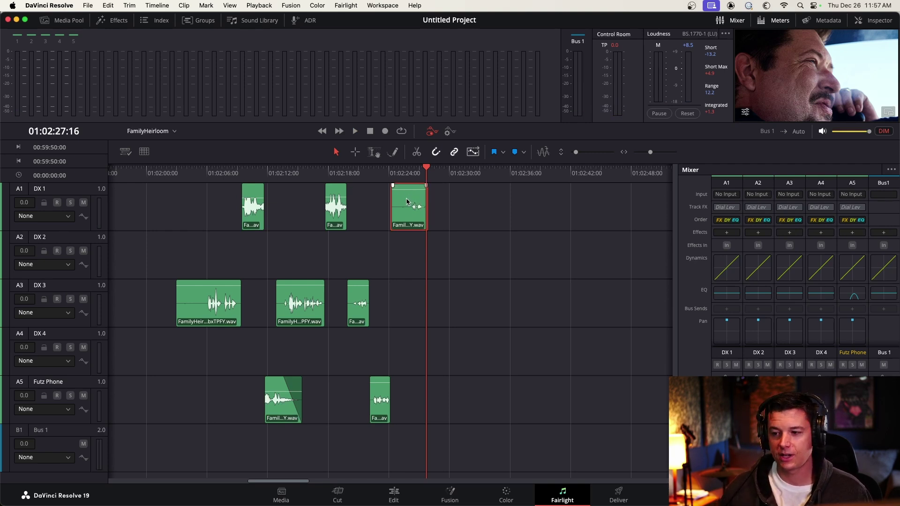
drag(407, 211, 399, 301)
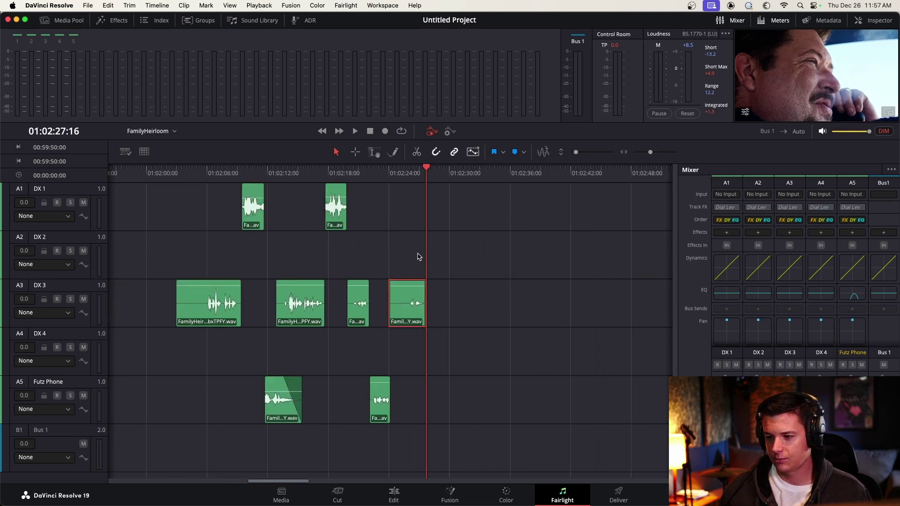
mouse_move(419, 174)
mouse_down()
mouse_move(393, 173)
mouse_move(414, 173)
mouse_move(401, 174)
mouse_up()
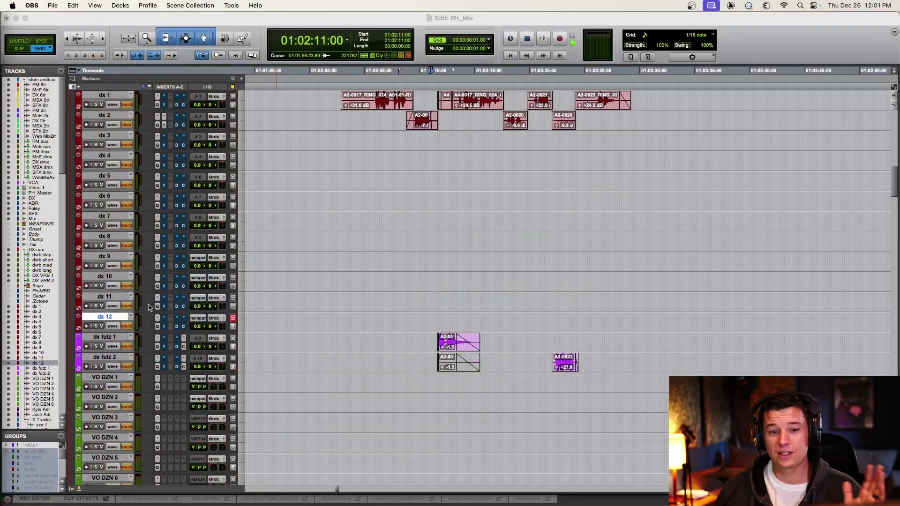
- Bring up the FH_Mix Pro Tools session and make all tracks taller to show inserts
click(436, 218)
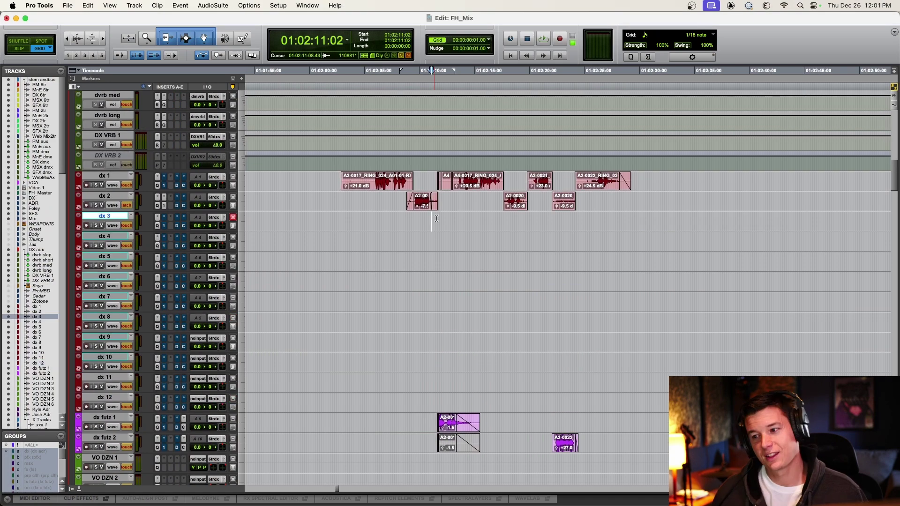
scroll(441, 219, down, 4)
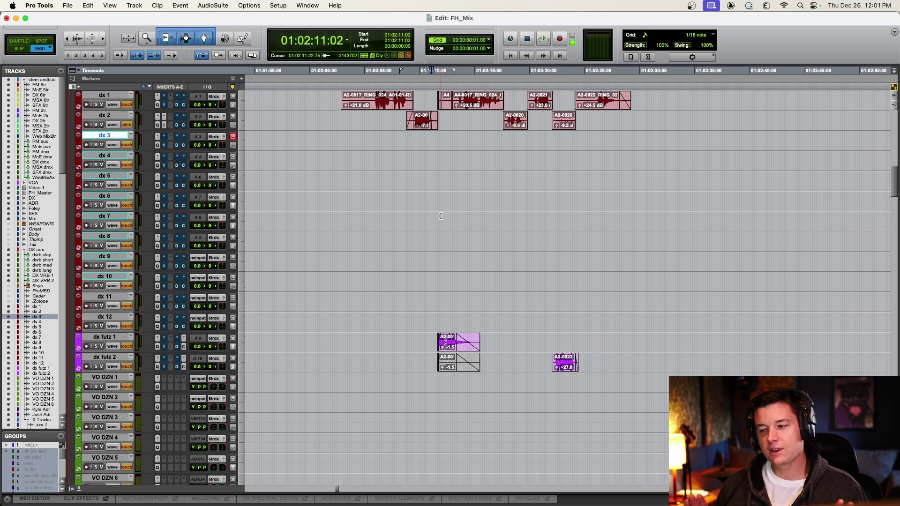
scroll(446, 216, up, 2)
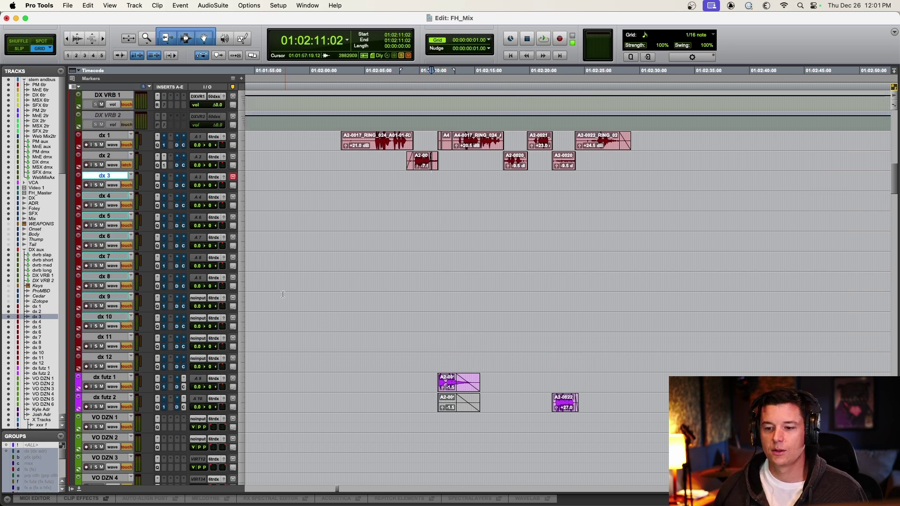
click(236, 288)
click(255, 304)
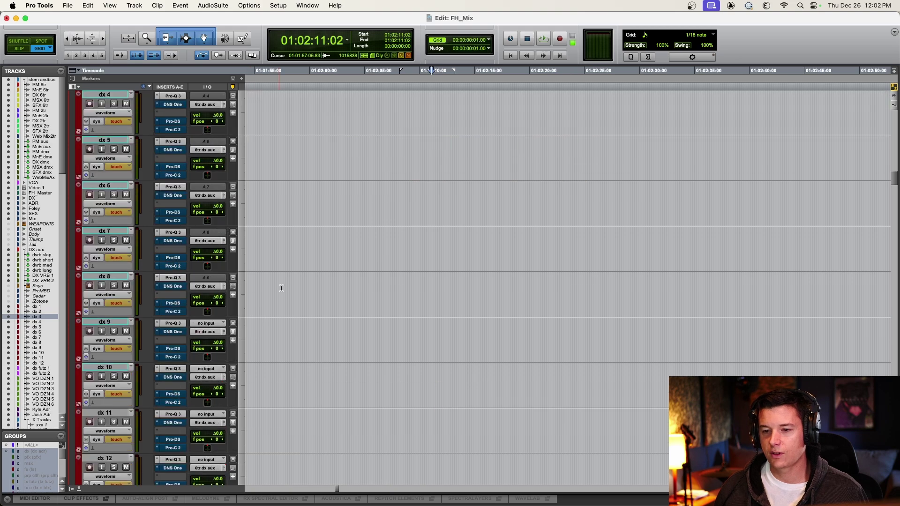
- Select the dx futz 1 and dx futz 2 tracks and open the floating video window
click(106, 233)
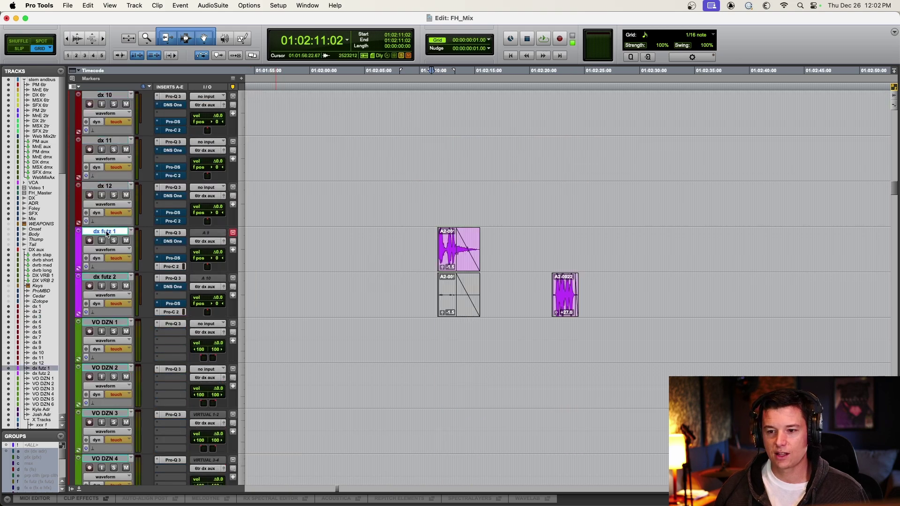
shift+click(106, 278)
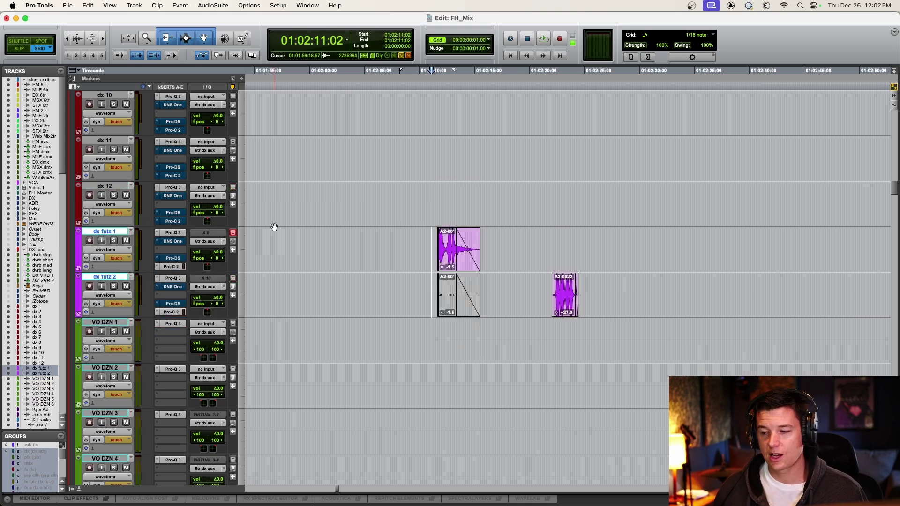
scroll(274, 227, up, 1)
click(444, 243)
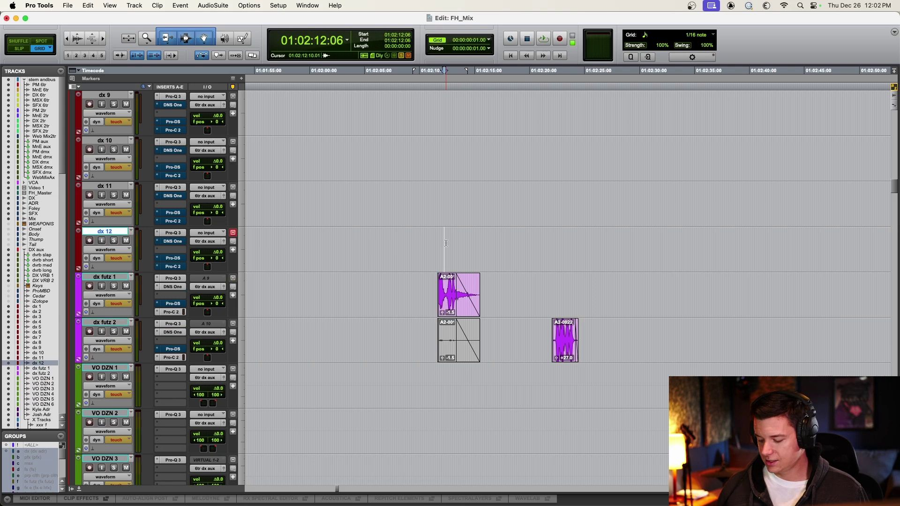
key(super+9)
- Zoom in around the futz clips and place the edit point at 01:02:11:17
click(461, 243)
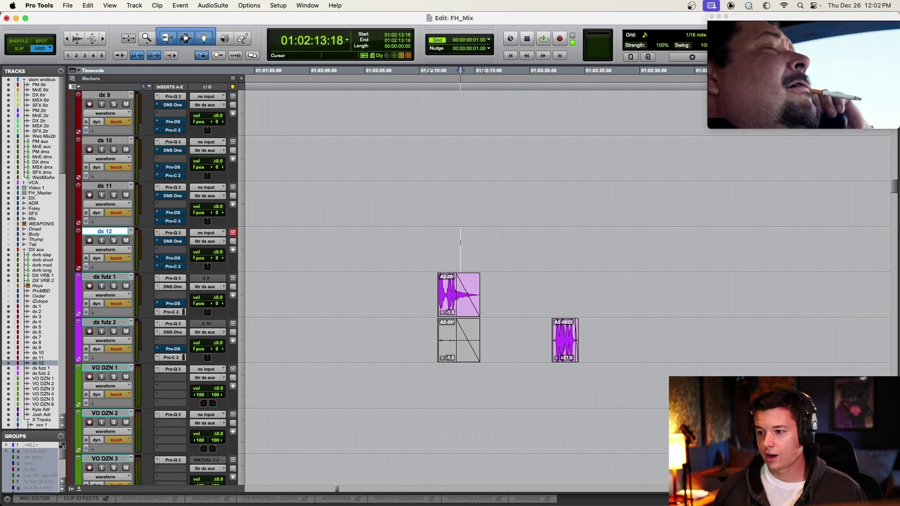
key(super+bracketright)
key(super+bracketright)
click(477, 242)
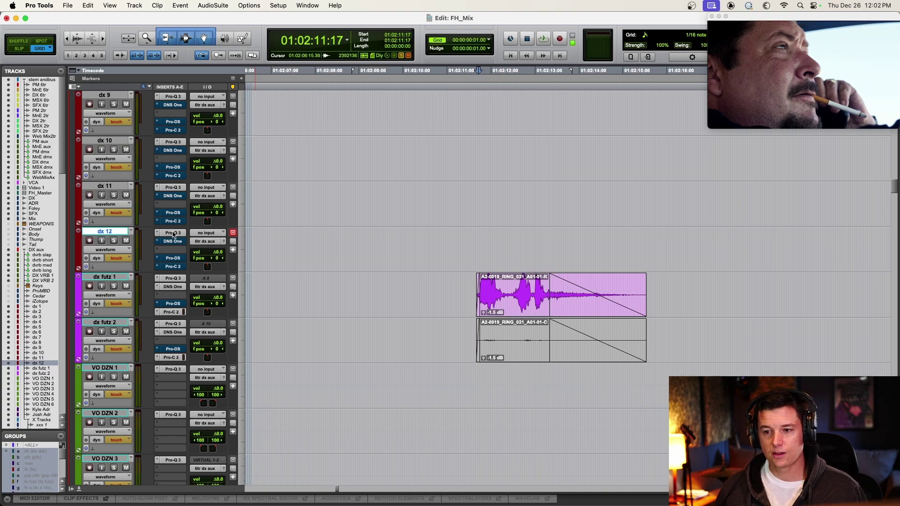
- Open dx futz 1's Pro-Q 3 EQ and move it aside, then view and close the Pro-C 2 compressor
click(173, 279)
drag(471, 125, 352, 17)
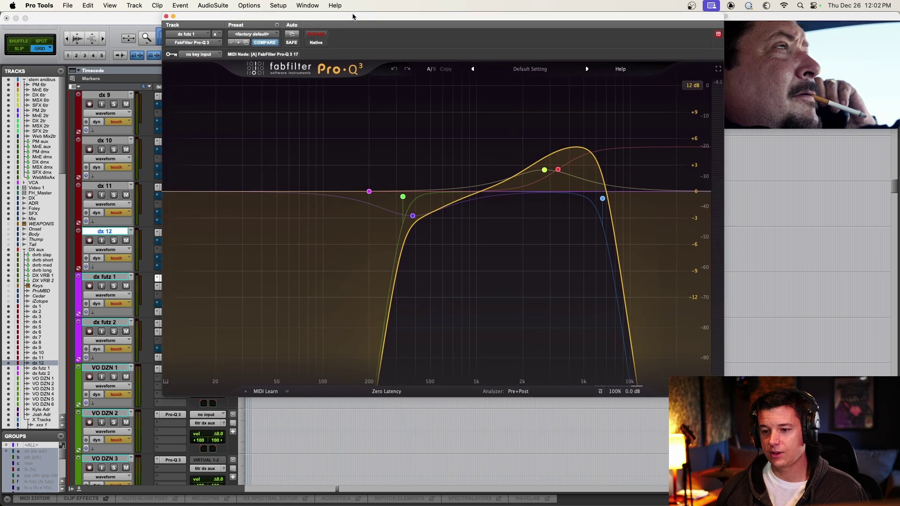
drag(237, 27, 283, 27)
click(171, 312)
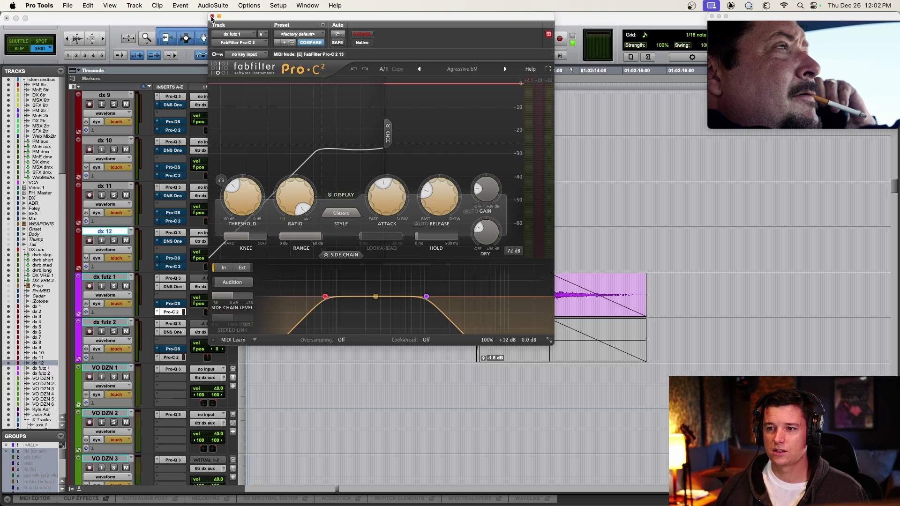
click(212, 17)
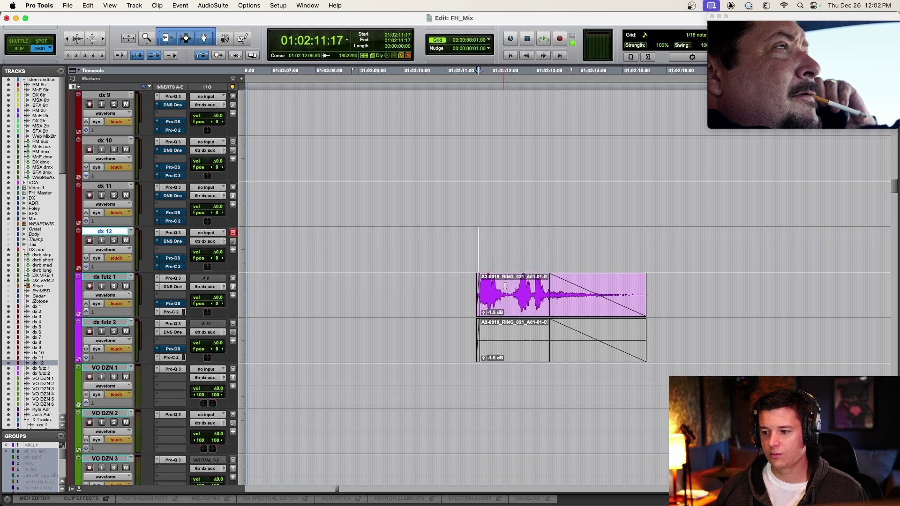
scroll(469, 235, up, 10)
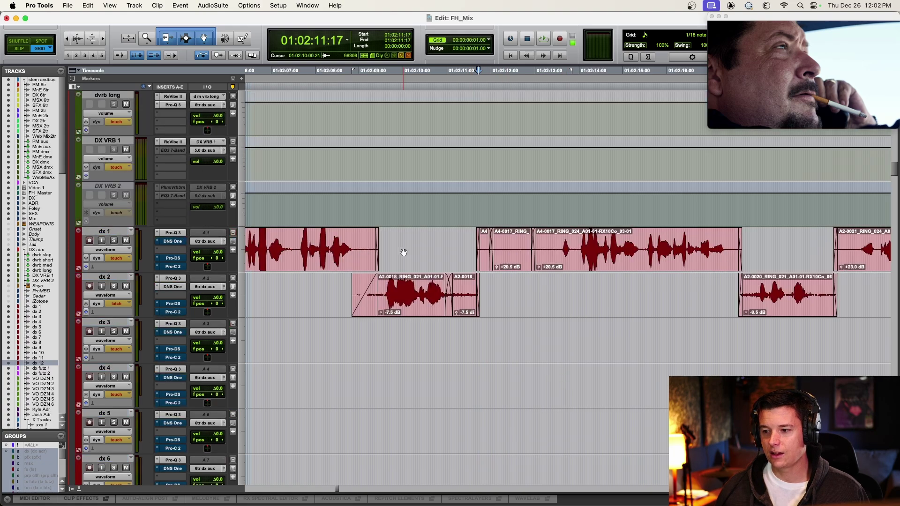
- Set the start point in dx 2 near 01:02:08:05 and play the dialogue
click(405, 252)
scroll(483, 253, down, 12)
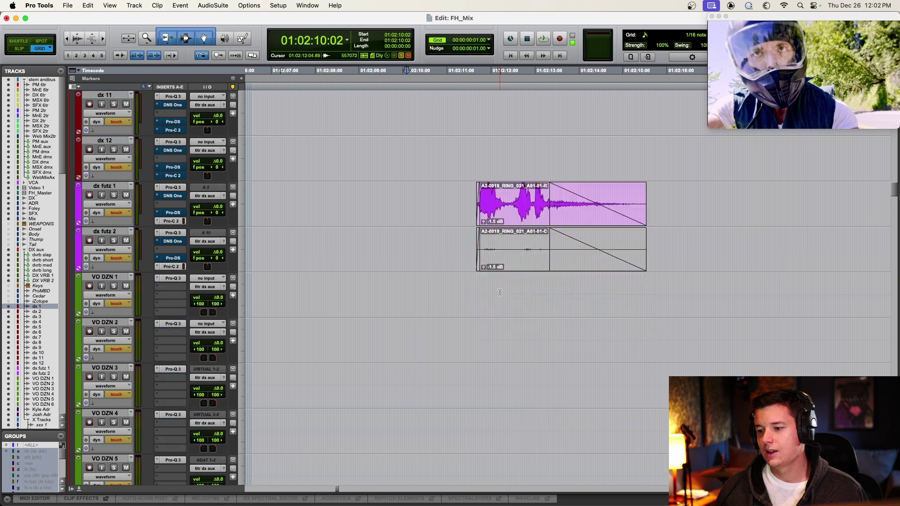
scroll(488, 220, up, 1)
click(492, 193)
scroll(495, 192, right, 2)
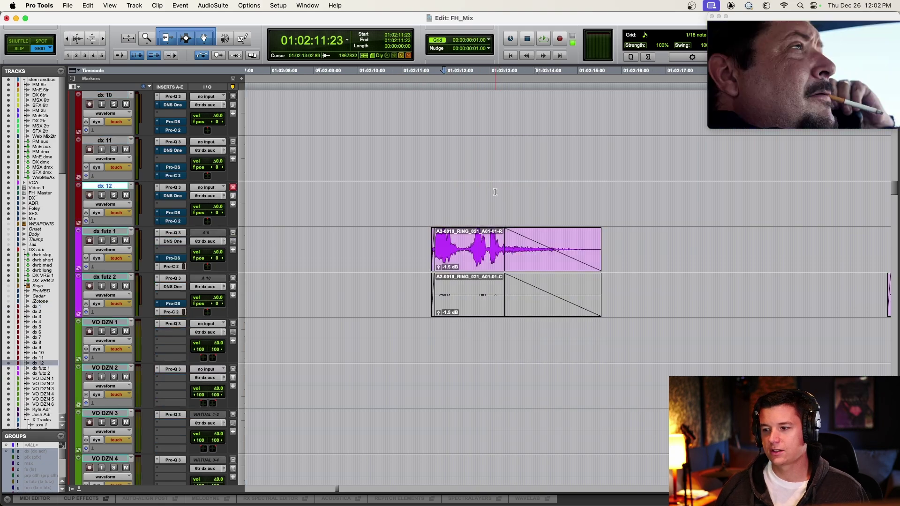
scroll(356, 234, up, 3)
click(321, 282)
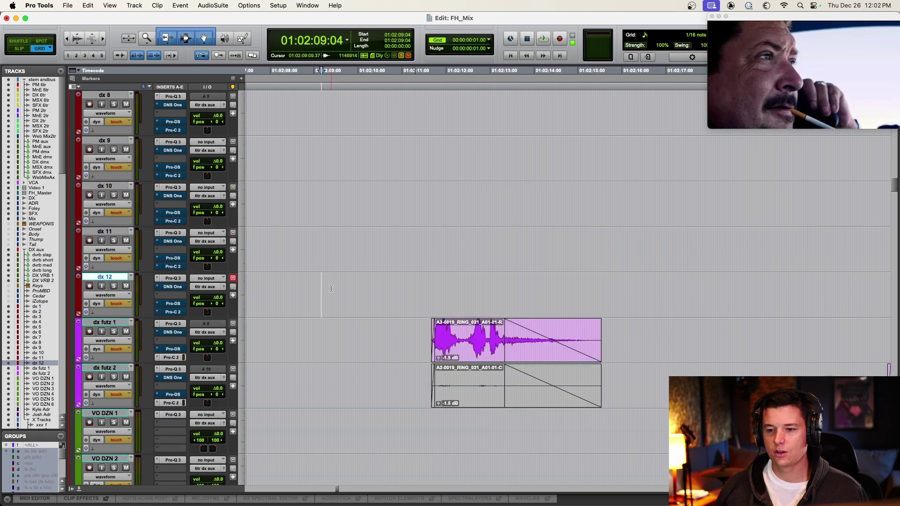
scroll(328, 286, up, 3)
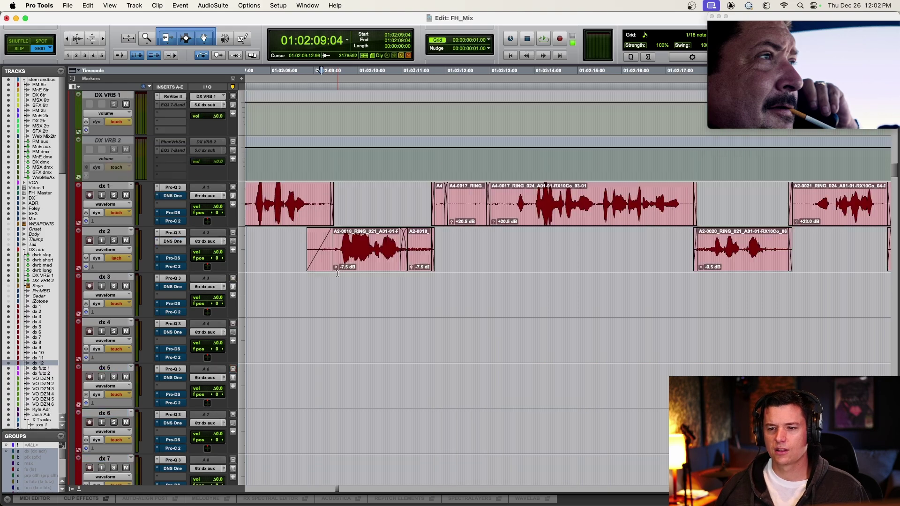
scroll(333, 281, up, 10)
scroll(318, 237, down, 8)
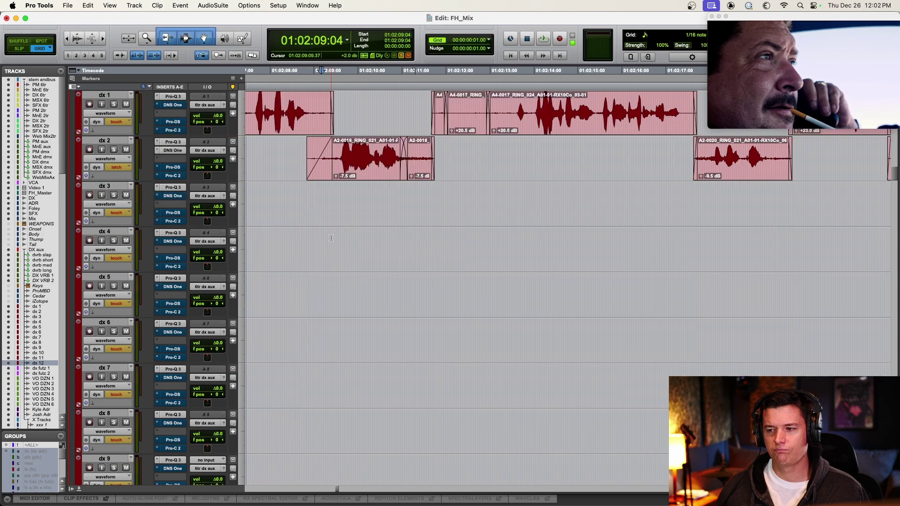
click(279, 159)
key(space)
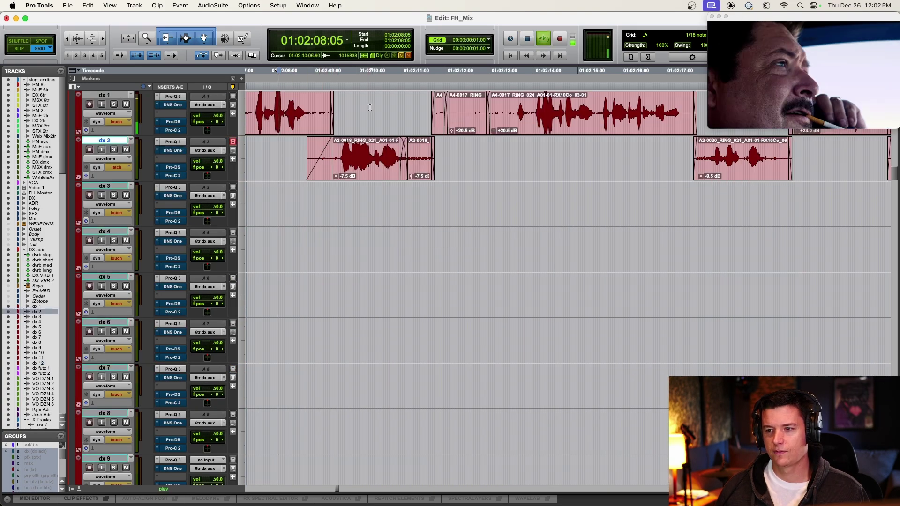
- Shrink every track to Small height and set the playback start at 01:02:23:17
scroll(378, 110, down, 5)
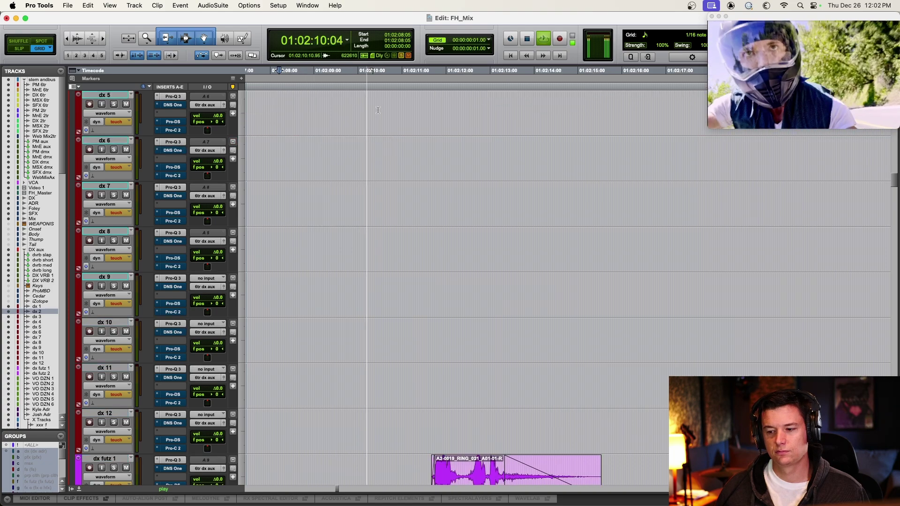
scroll(387, 138, down, 2)
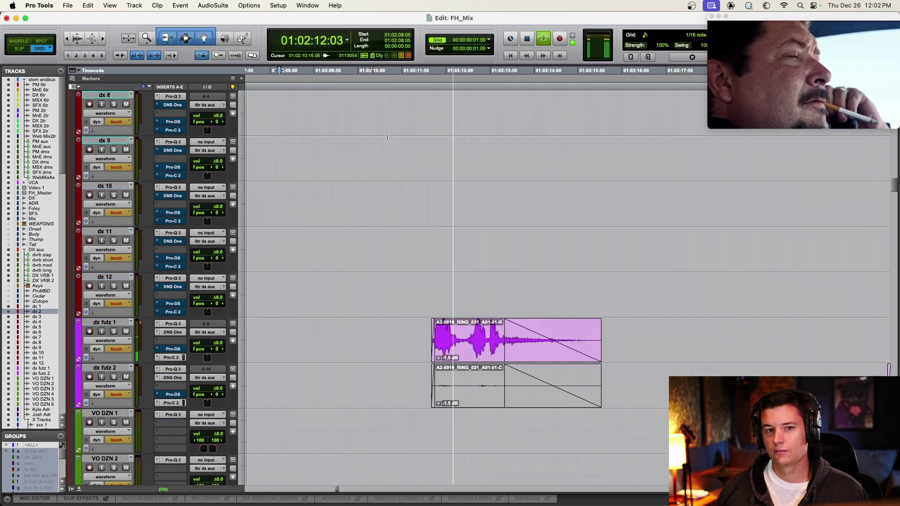
scroll(387, 137, up, 11)
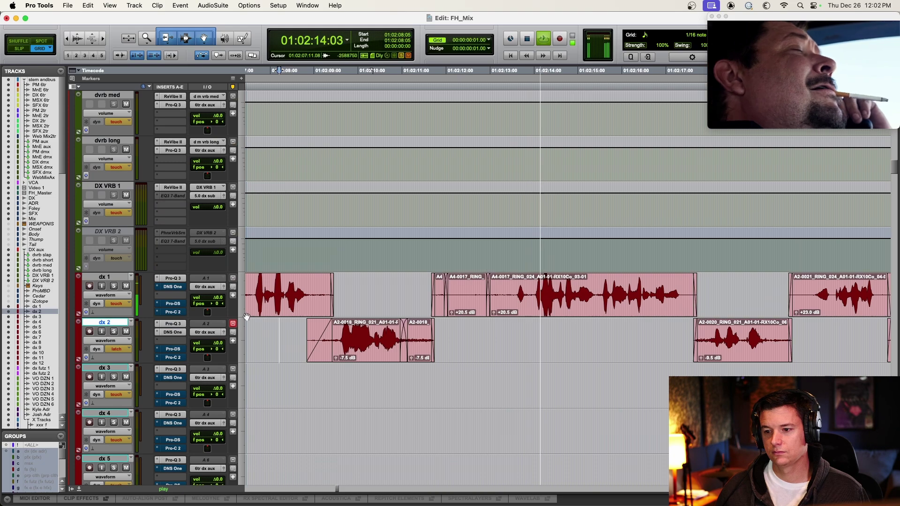
click(243, 315)
alt+click(256, 308)
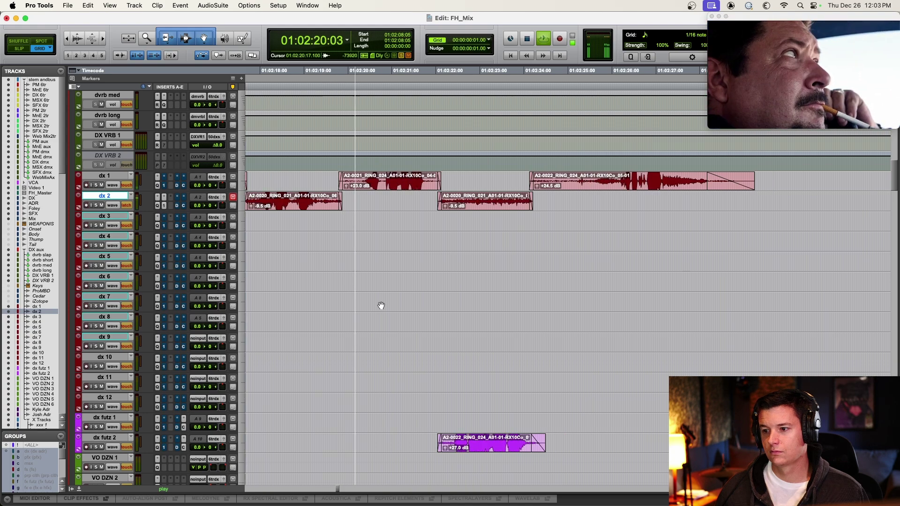
click(422, 281)
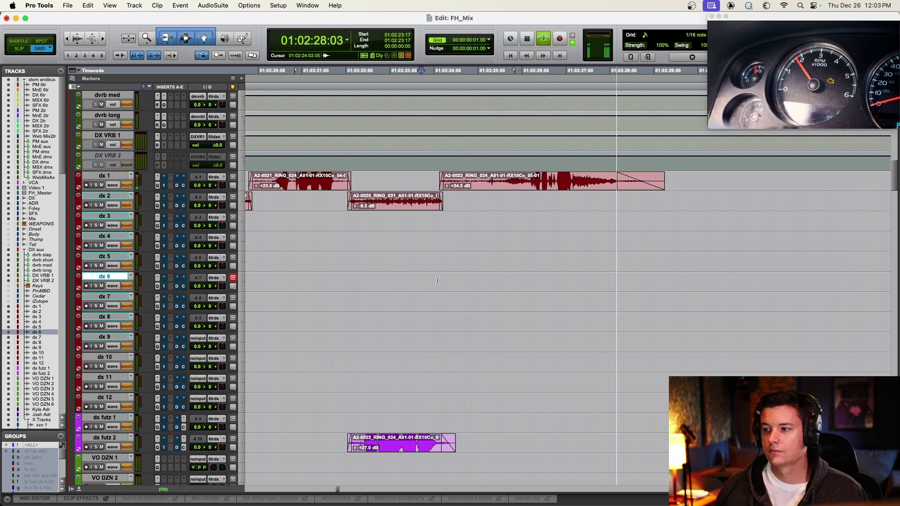
- Stop playback, bring dx 2 and dx futz 2 into view, and reopen dx futz 1's Pro-Q 3 EQ
key(space)
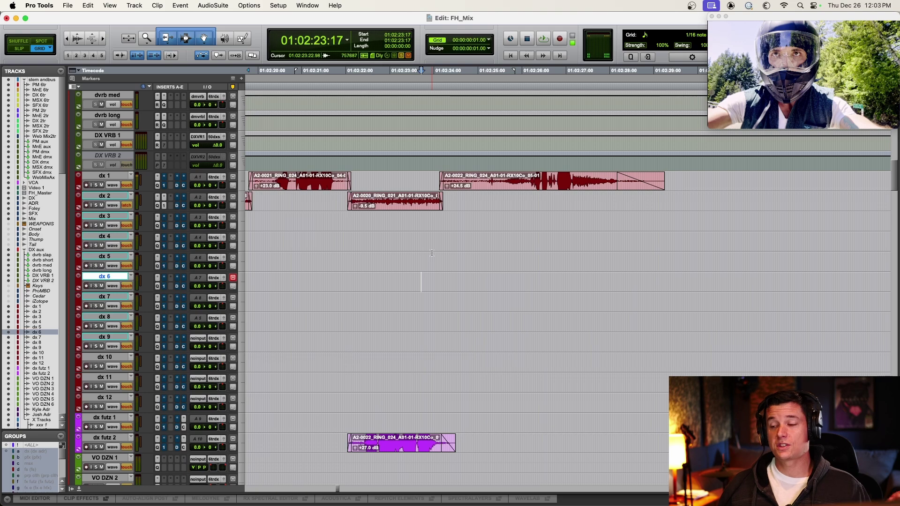
scroll(359, 234, left, 5)
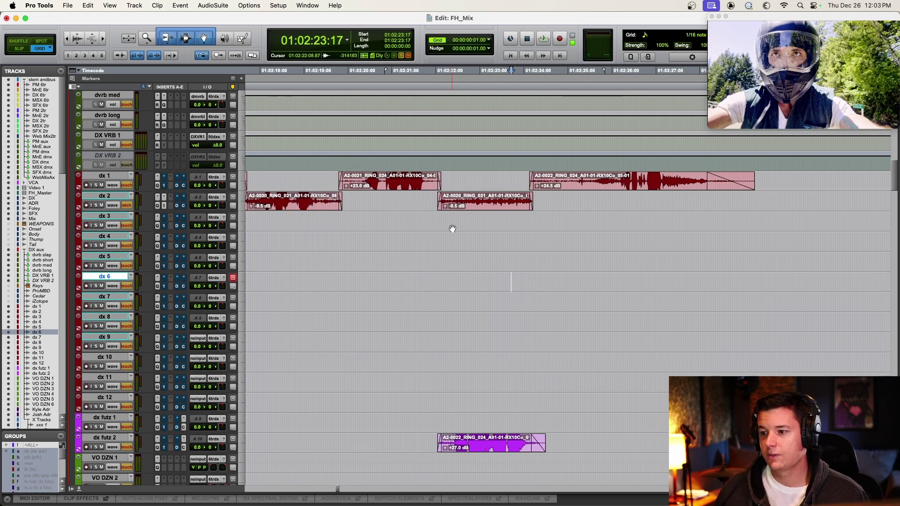
drag(452, 220, 481, 202)
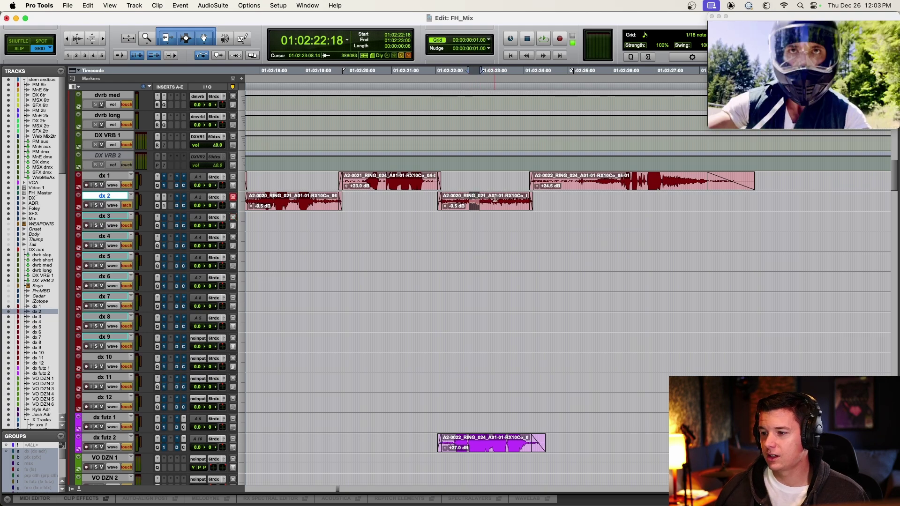
scroll(489, 202, left, 3)
scroll(450, 234, down, 2)
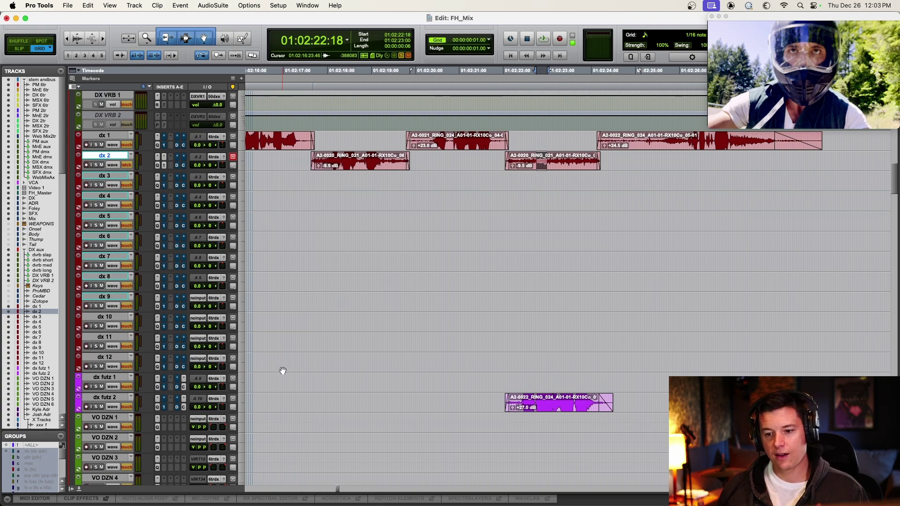
scroll(255, 342, down, 3)
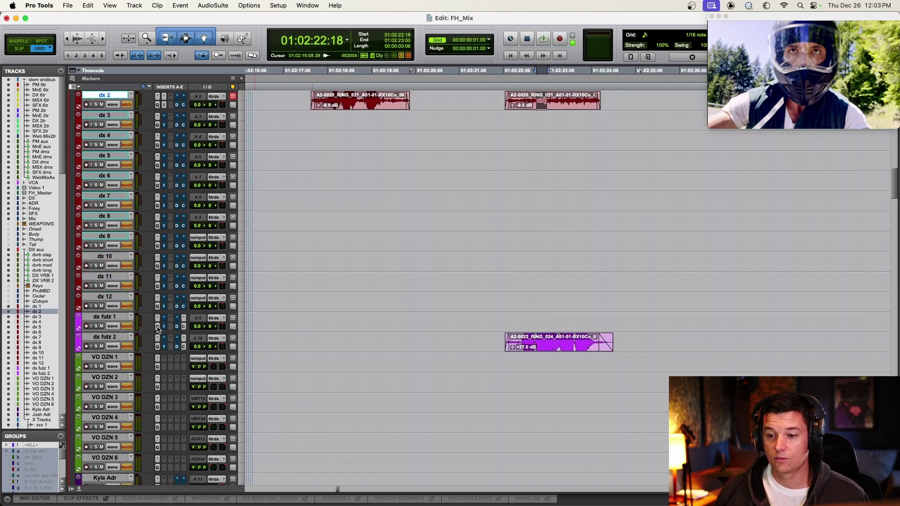
click(157, 327)
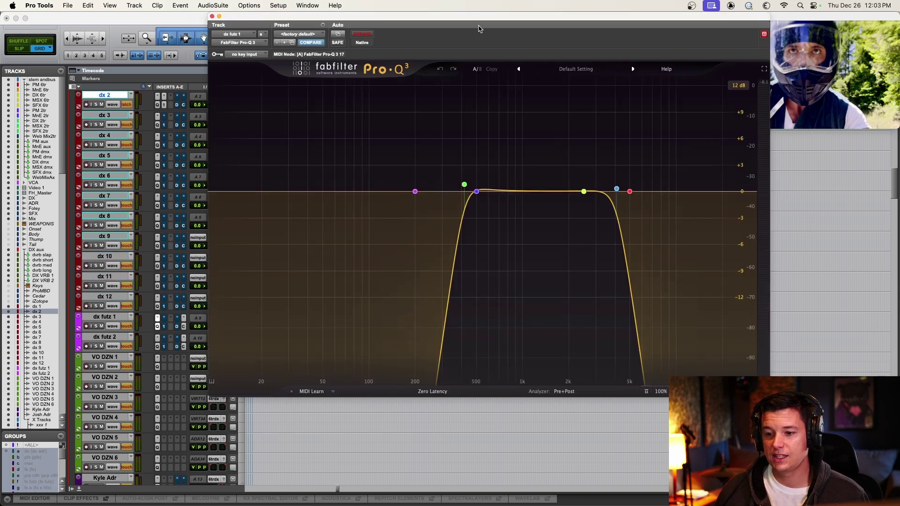
drag(423, 23, 370, 33)
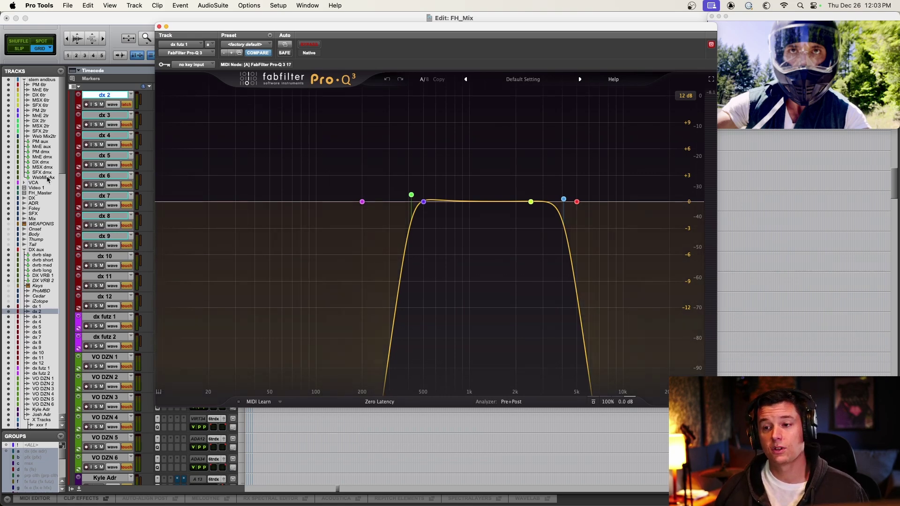
click(167, 27)
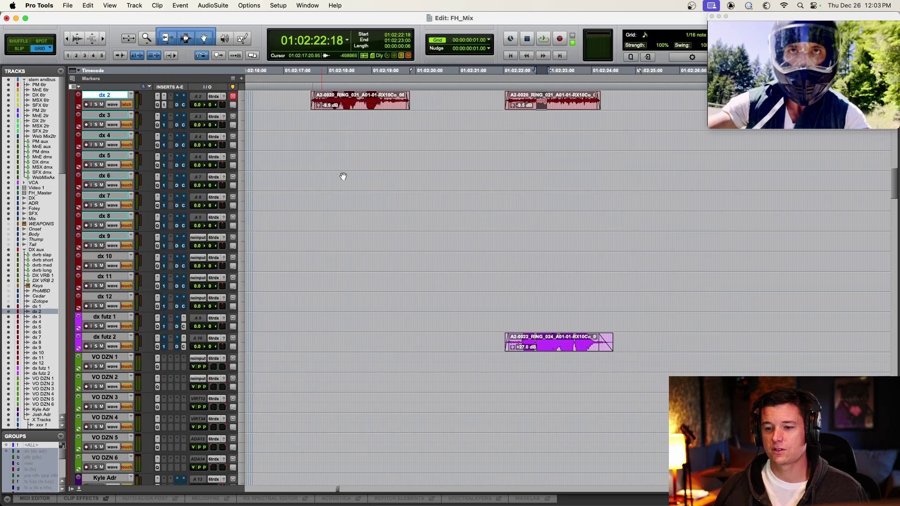